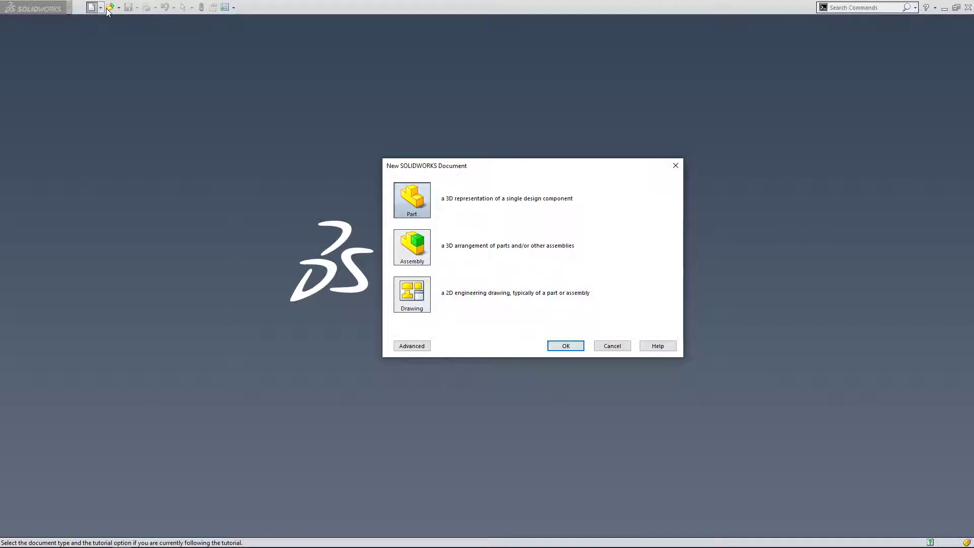
# Create a new blank part document, Part2, and look over the Features, Sketch and Surfaces tabs.
pyautogui.click(558, 347)
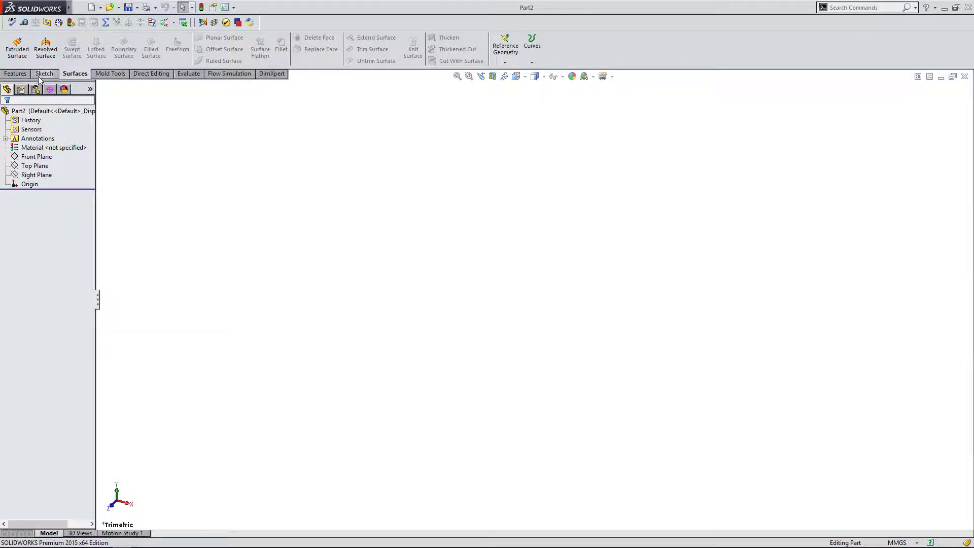
pyautogui.click(16, 74)
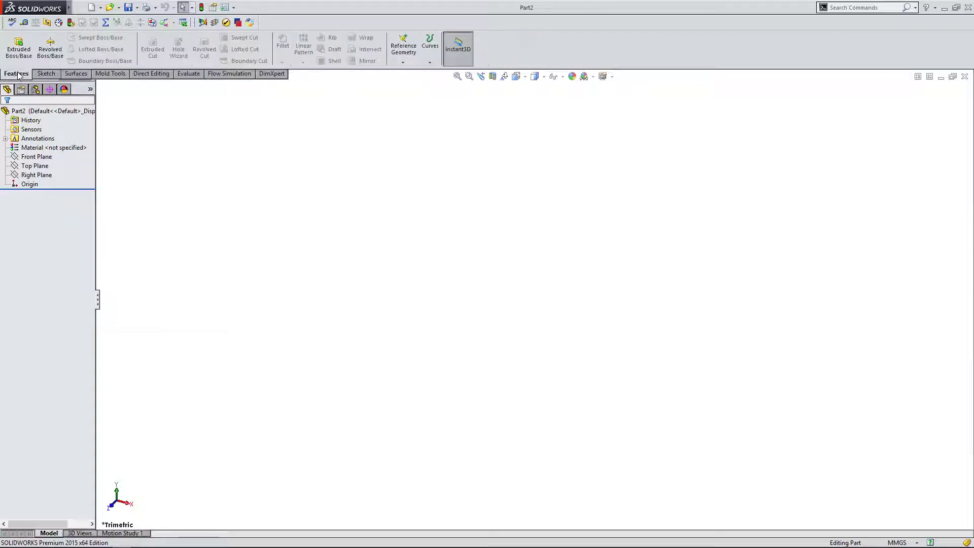
pyautogui.click(46, 74)
pyautogui.click(74, 75)
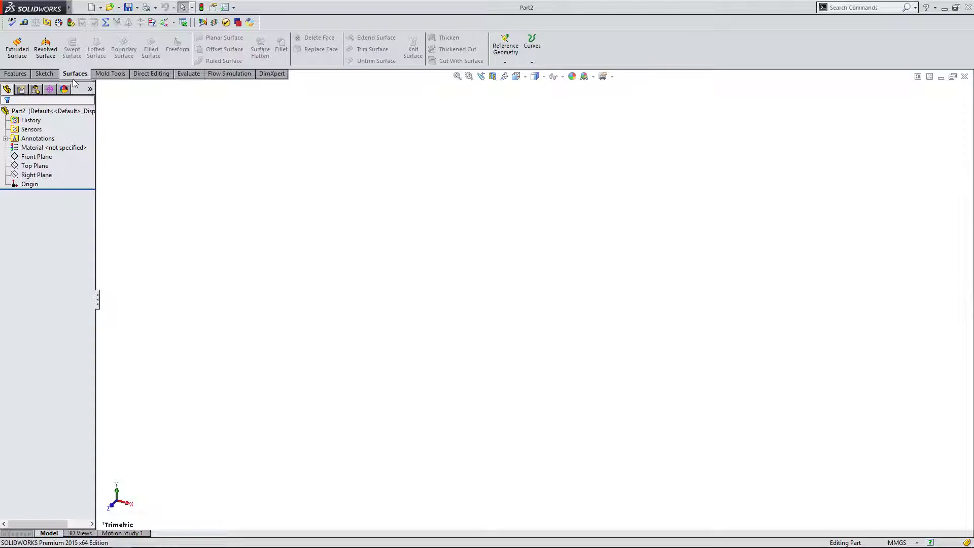
# Draw a 1in × 1in center rectangle at the origin in a new Top Plane sketch.
pyautogui.click(47, 166)
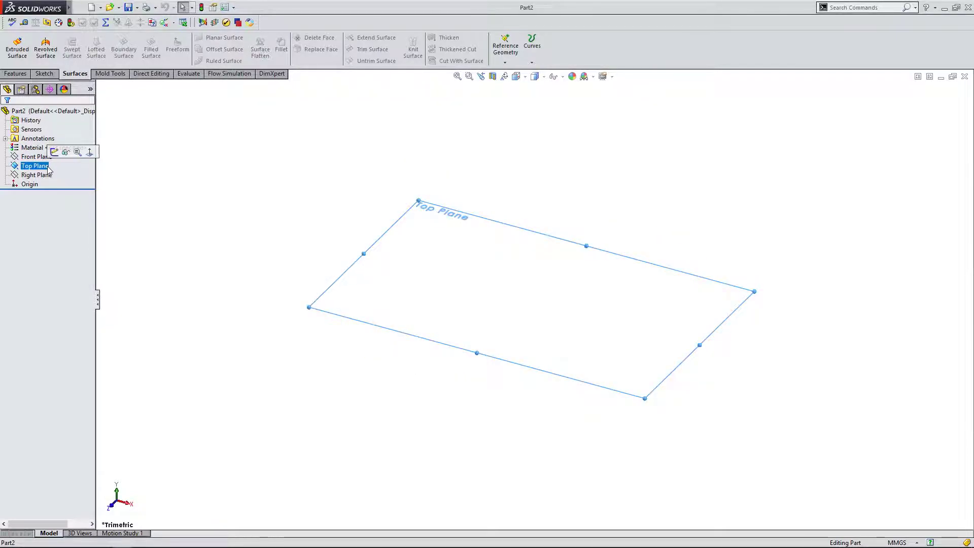
pyautogui.click(54, 154)
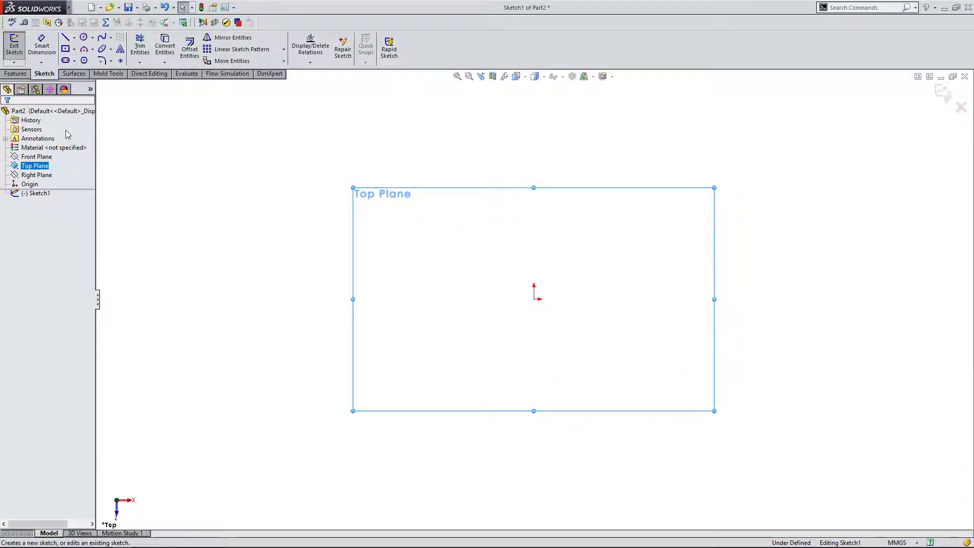
pyautogui.click(65, 50)
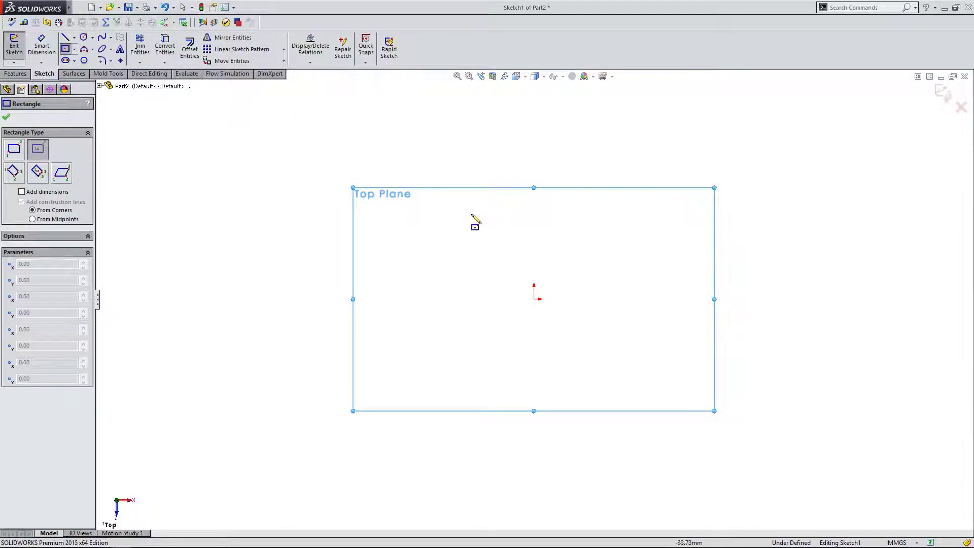
pyautogui.click(534, 299)
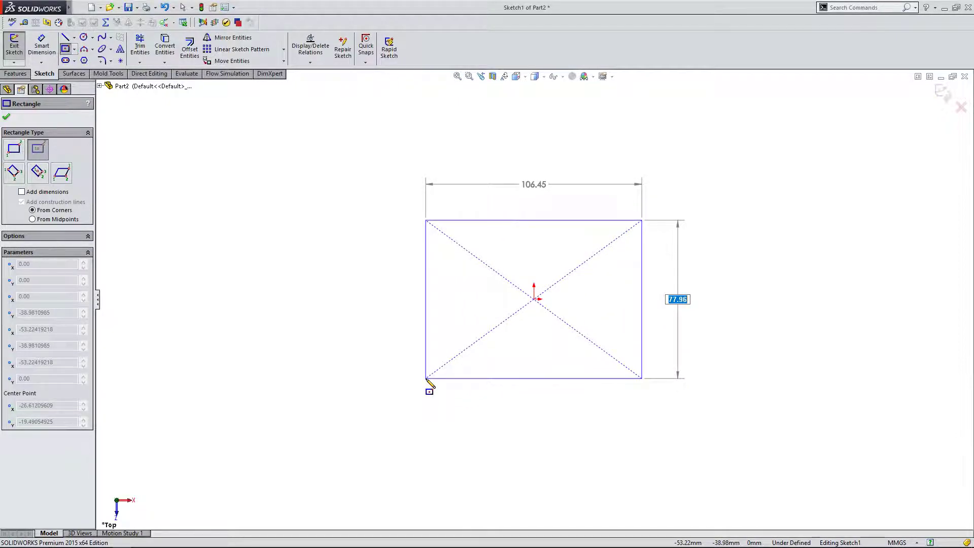
pyautogui.write('1')
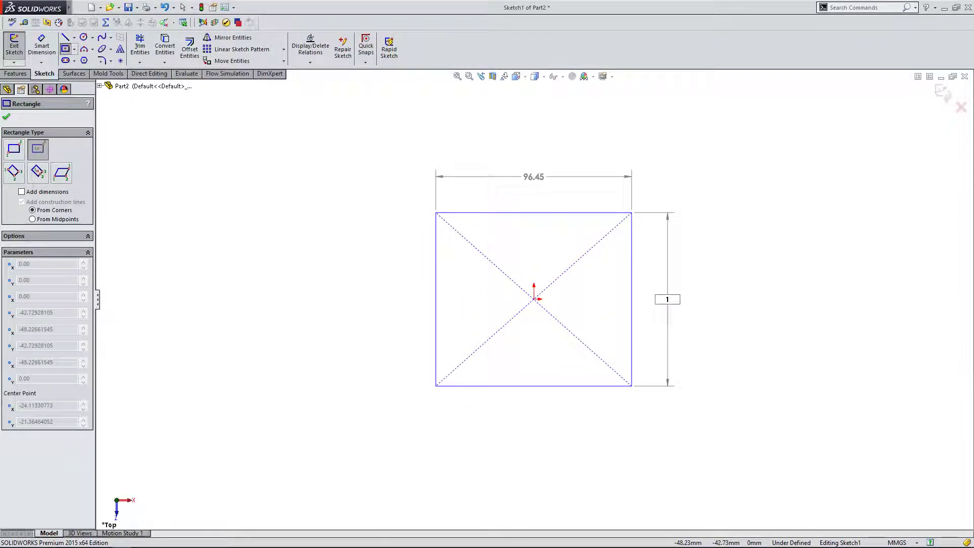
pyautogui.write('in')
pyautogui.press('Return')
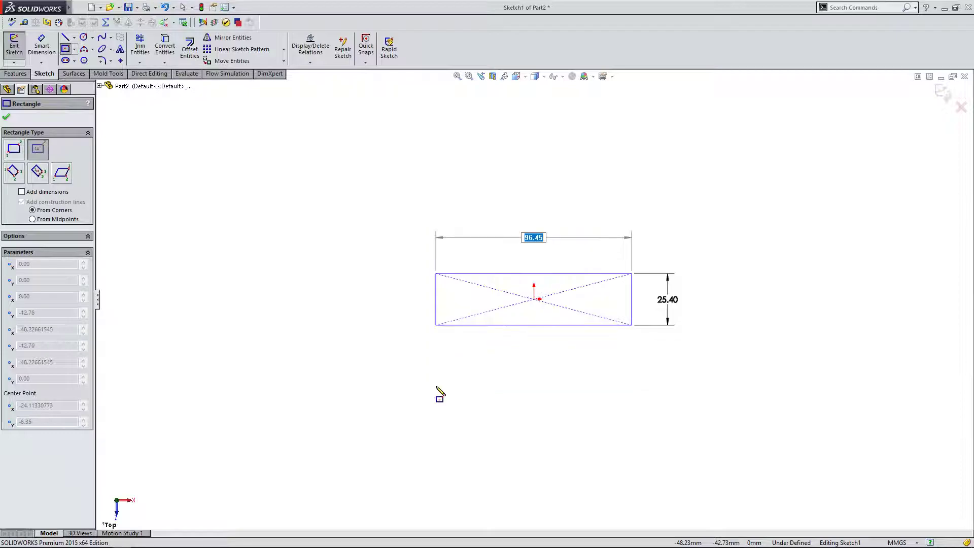
pyautogui.write('1')
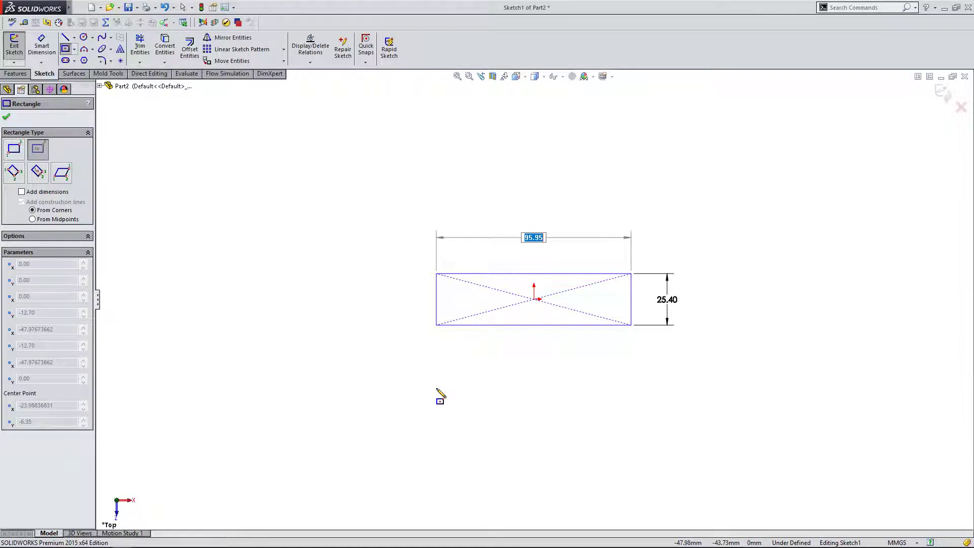
pyautogui.write('1in')
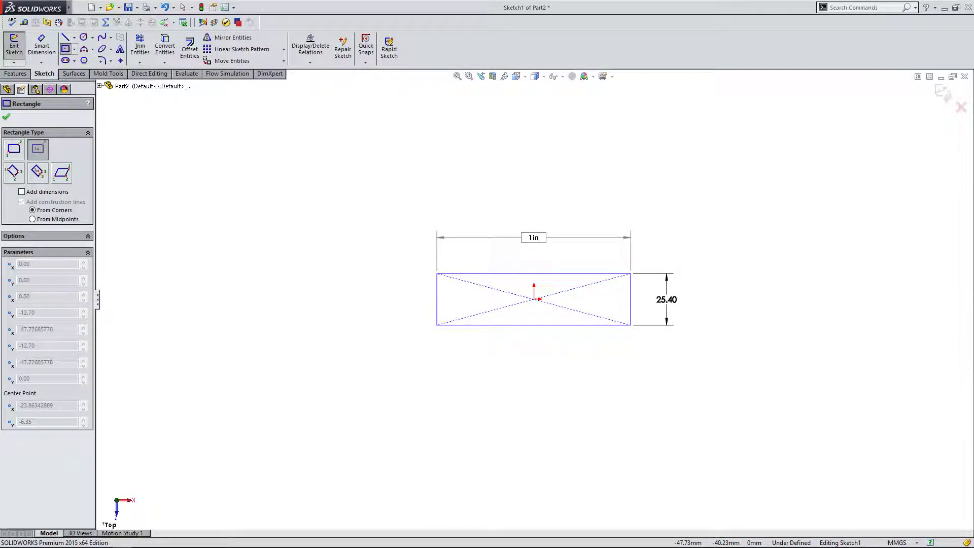
pyautogui.press('Return')
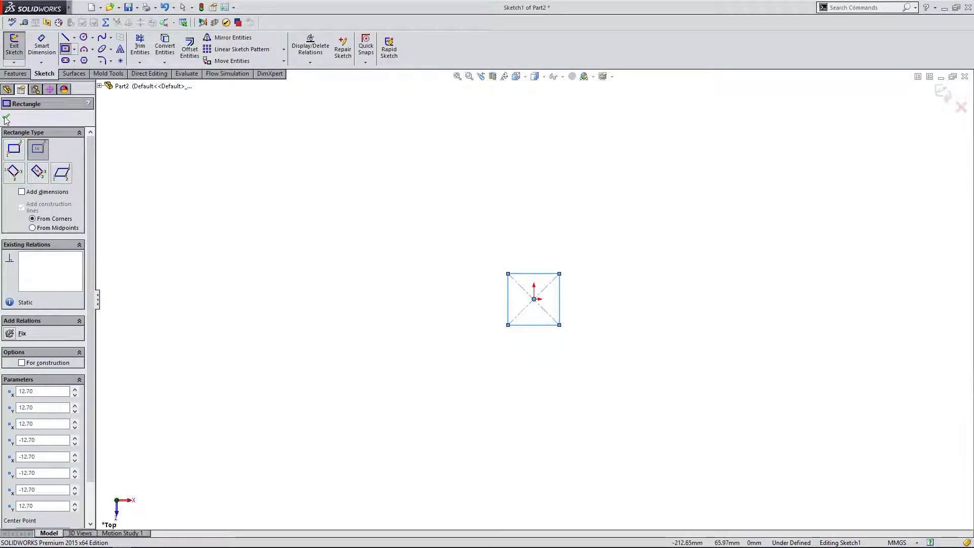
pyautogui.press('Escape')
# Change the document units from MMGS to IPS (inches).
pyautogui.moveTo(922, 542)
pyautogui.click(881, 475)
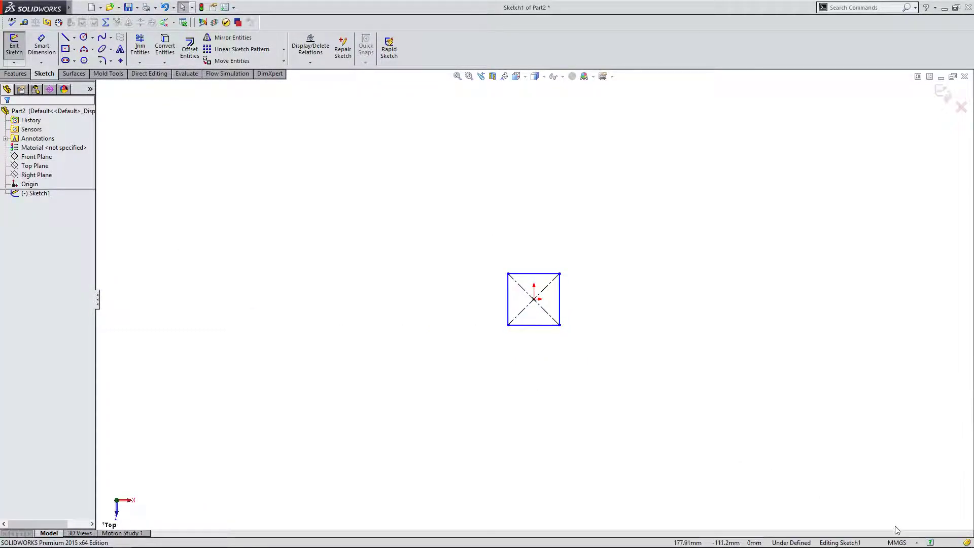
pyautogui.click(908, 542)
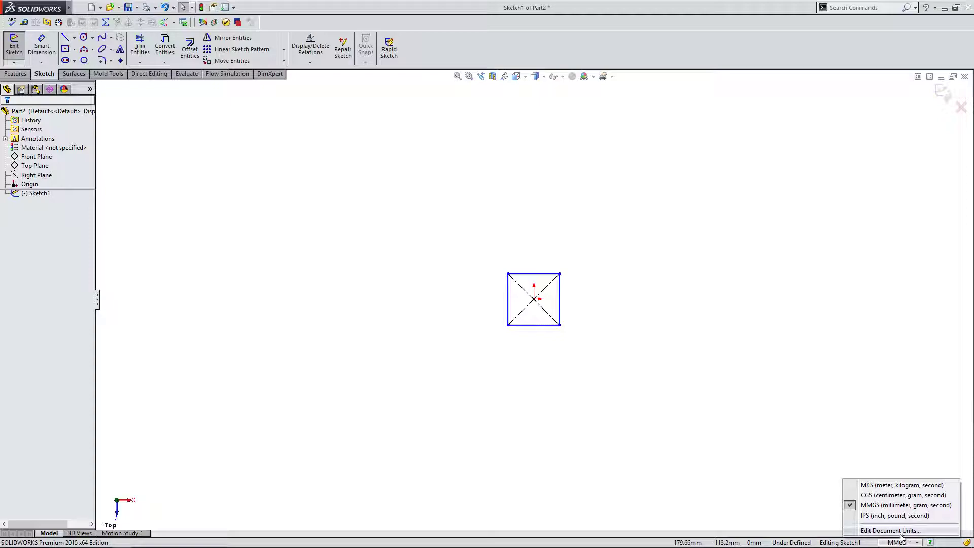
pyautogui.click(896, 543)
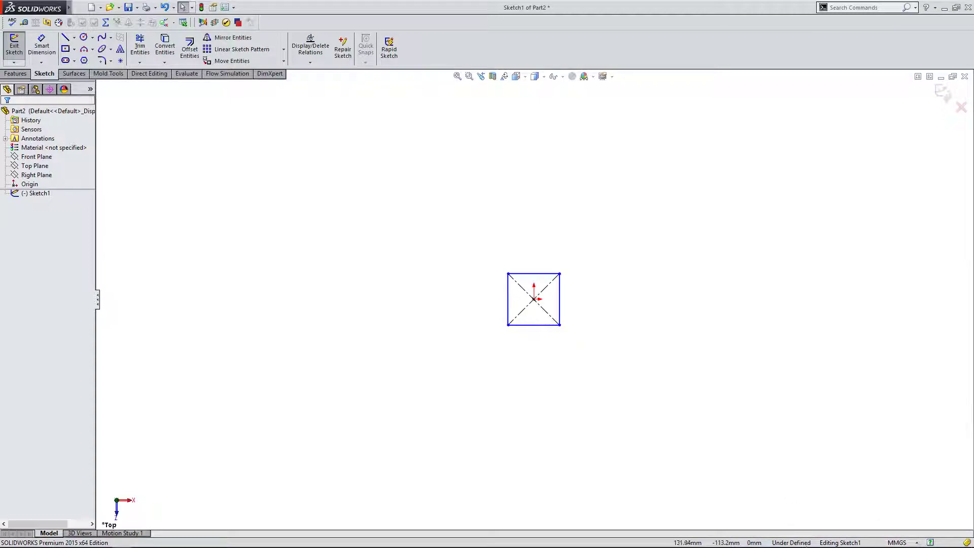
pyautogui.click(896, 542)
# Exit Sketch1 and tilt the view to see the square at an angle.
pyautogui.click(861, 513)
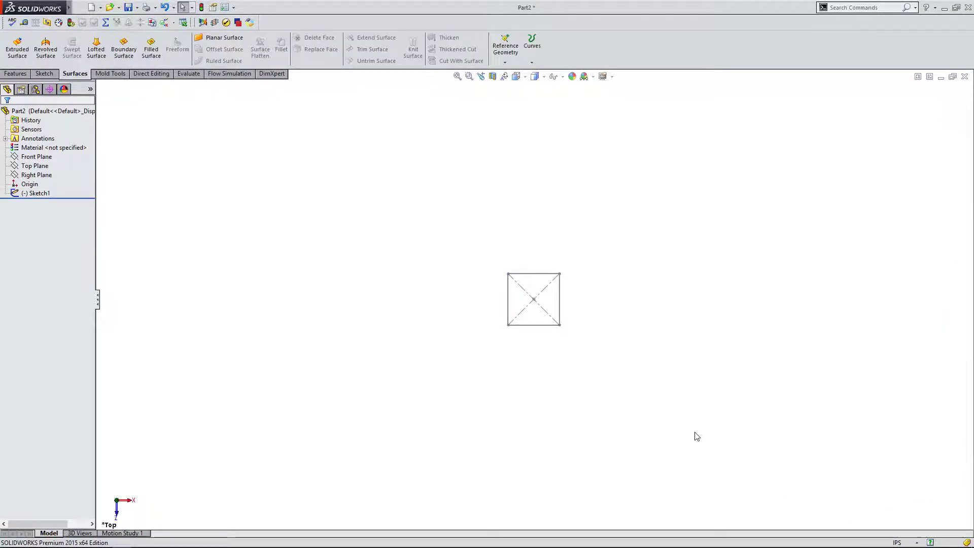
pyautogui.scroll(-5, 544, 289)
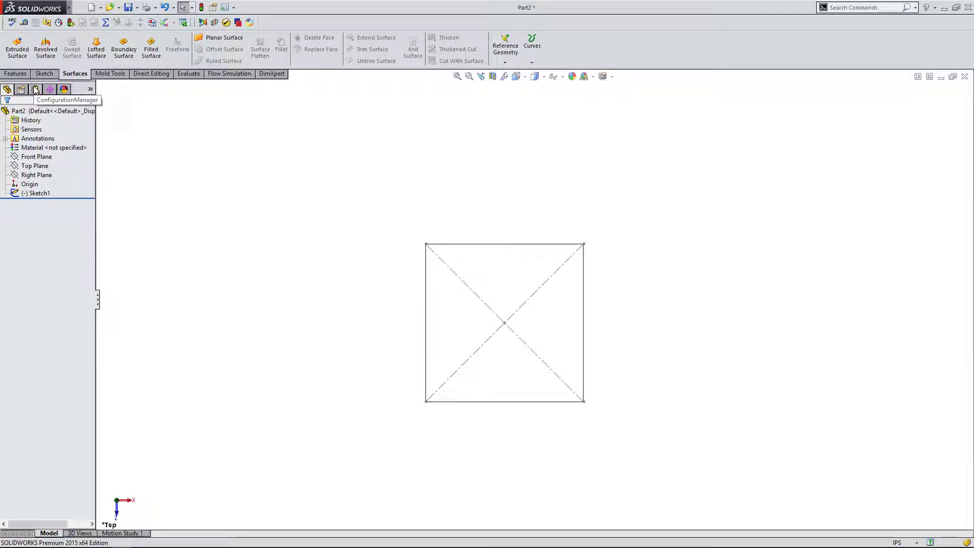
pyautogui.moveTo(531, 329)
pyautogui.mouseDown(button='middle')
pyautogui.moveTo(554, 202)
pyautogui.moveTo(511, 159)
pyautogui.moveTo(474, 152)
pyautogui.moveTo(520, 156)
pyautogui.moveTo(561, 181)
pyautogui.moveTo(492, 200)
pyautogui.moveTo(497, 257)
pyautogui.moveTo(501, 188)
pyautogui.mouseUp(button='middle')
pyautogui.press('Escape')
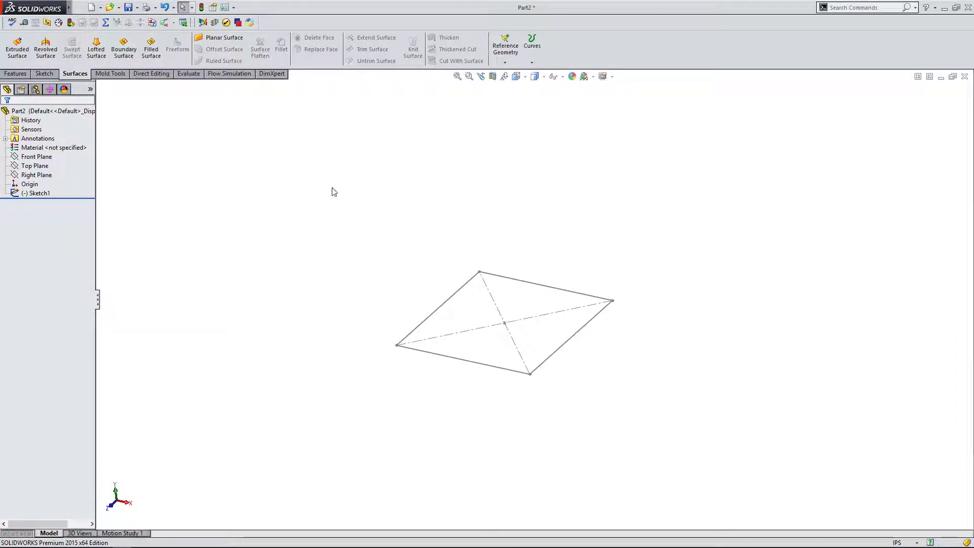
pyautogui.moveTo(404, 273)
pyautogui.mouseDown(button='middle')
pyautogui.moveTo(404, 250)
pyautogui.moveTo(356, 235)
pyautogui.mouseUp(button='middle')
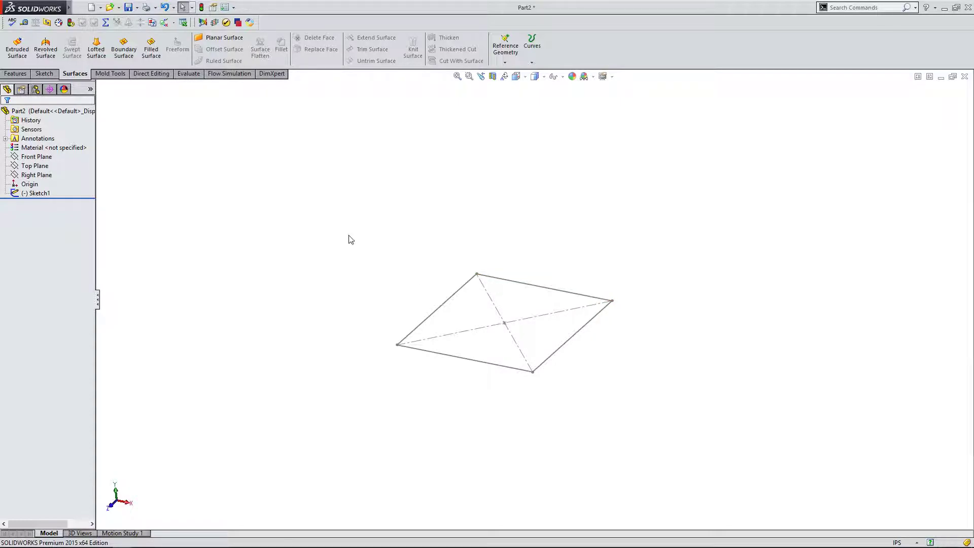
# Create Surface-Plane1, a planar surface bounded by the square Sketch1.
pyautogui.click(232, 39)
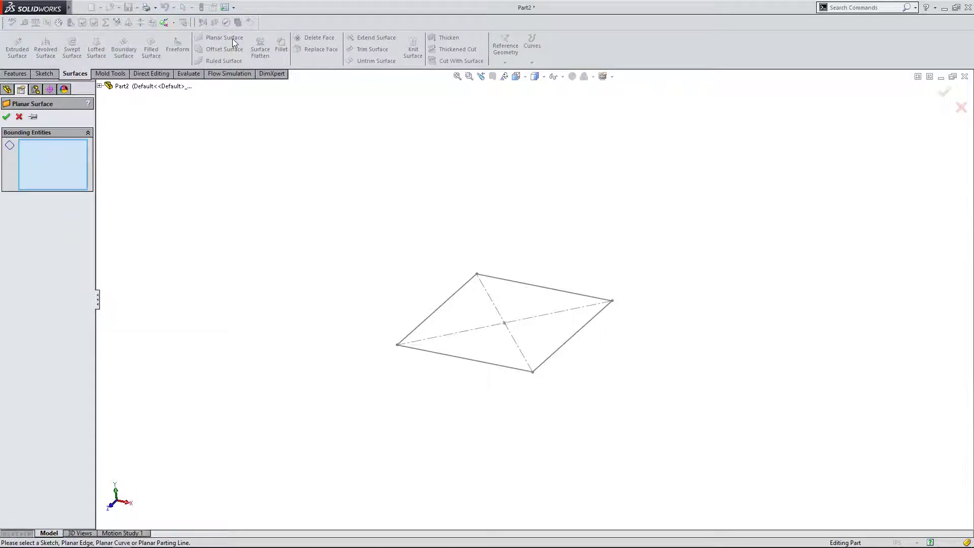
pyautogui.click(458, 295)
pyautogui.moveTo(463, 297)
pyautogui.mouseDown(button='middle')
pyautogui.moveTo(428, 222)
pyautogui.moveTo(477, 306)
pyautogui.moveTo(446, 114)
pyautogui.moveTo(439, 275)
pyautogui.moveTo(591, 344)
pyautogui.moveTo(532, 337)
pyautogui.moveTo(524, 285)
pyautogui.moveTo(415, 335)
pyautogui.mouseUp(button='middle')
pyautogui.click(7, 117)
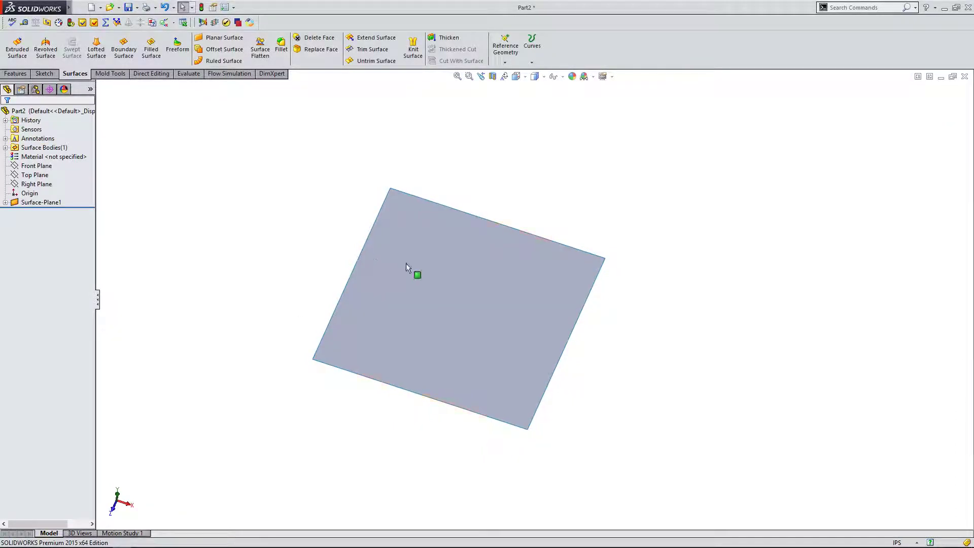
# Orbit and zoom around Surface-Plane1 to view the square from a tilted 3D angle.
pyautogui.moveTo(409, 271); pyautogui.dragTo(457, 331, button='middle')
pyautogui.click(116, 494)
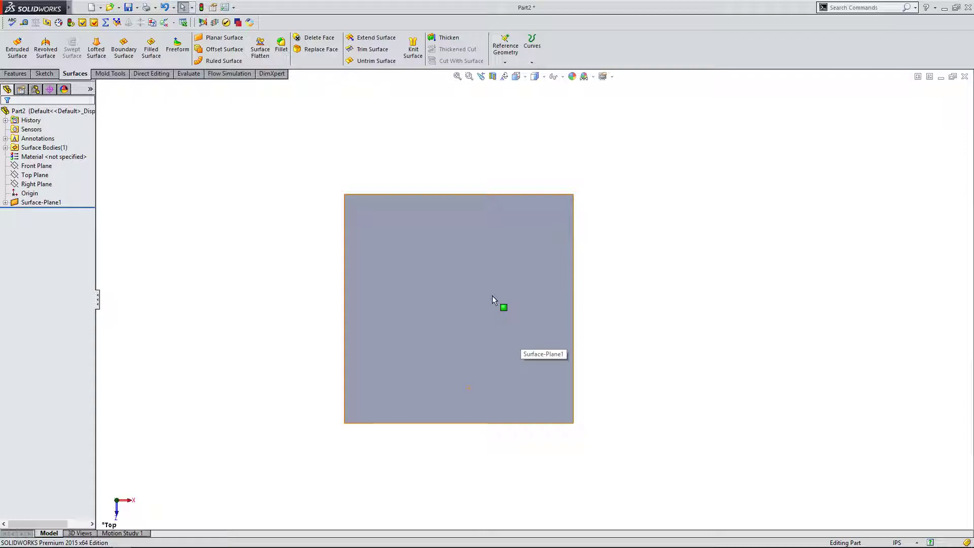
pyautogui.scroll(-1, 476, 330)
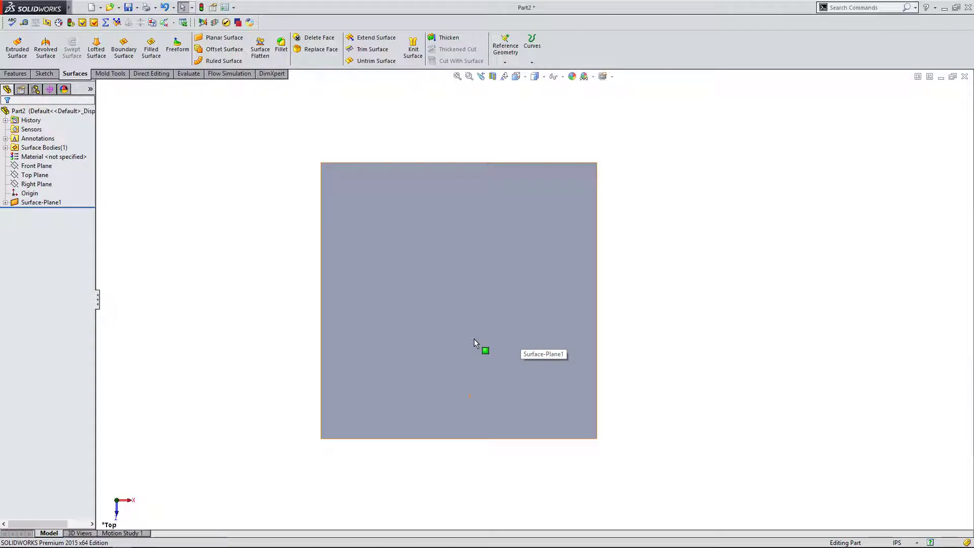
pyautogui.scroll(-1, 473, 338)
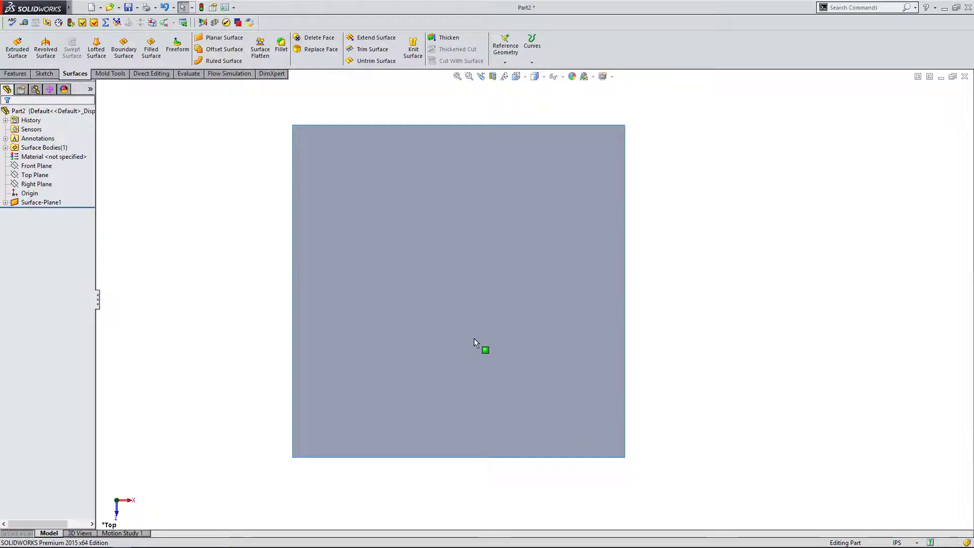
pyautogui.scroll(1, 472, 341)
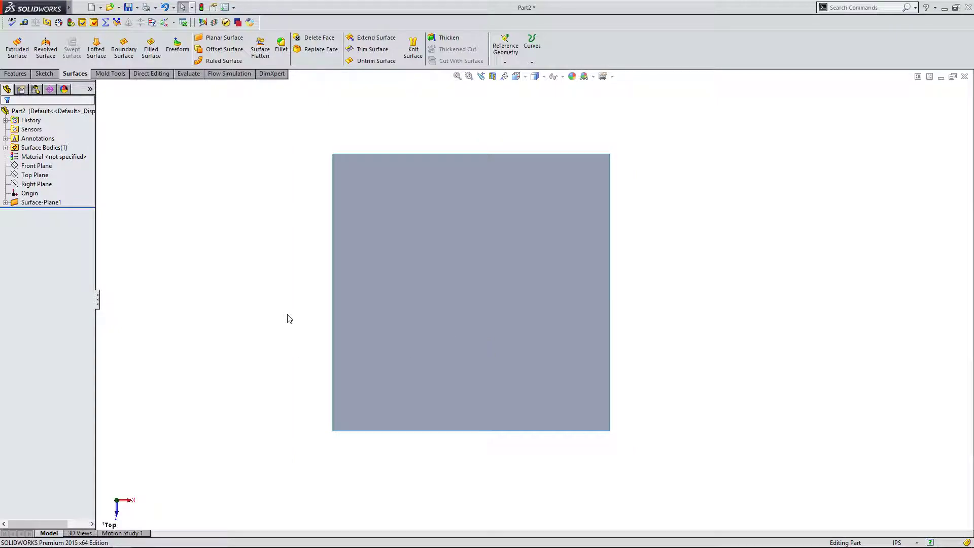
pyautogui.click(49, 201)
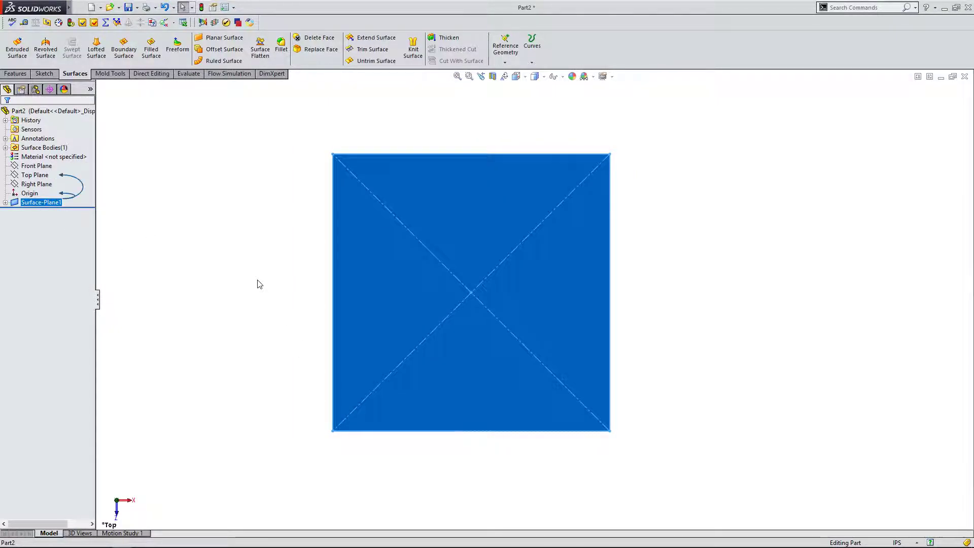
pyautogui.scroll(1, 652, 325)
pyautogui.scroll(-1, 639, 315)
pyautogui.click(585, 374)
pyautogui.moveTo(585, 374); pyautogui.dragTo(561, 202, button='middle')
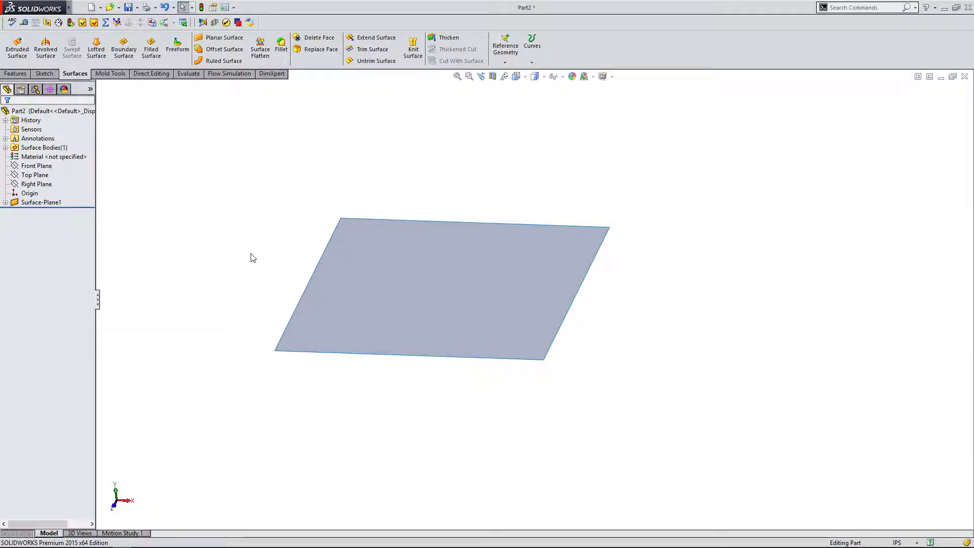
pyautogui.scroll(-3, 711, 270)
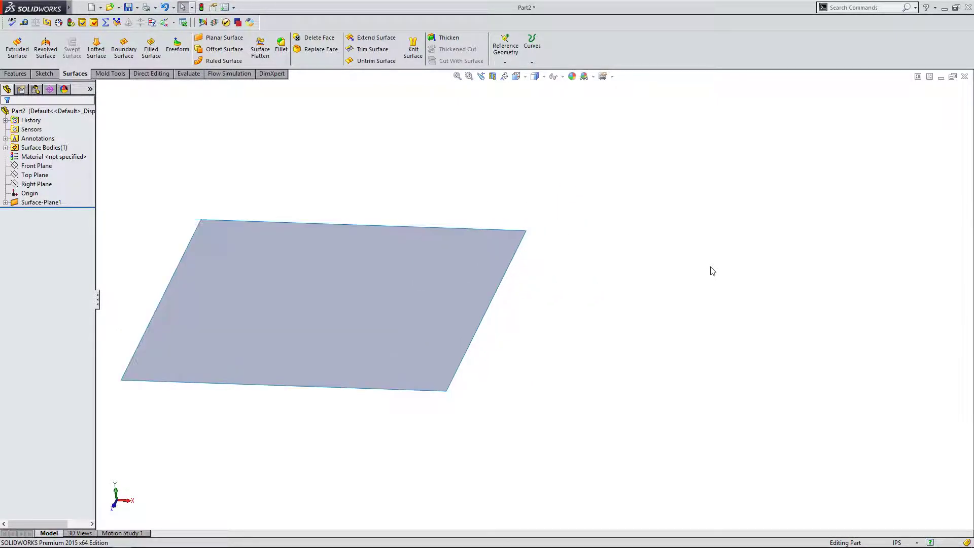
pyautogui.scroll(1, 617, 273)
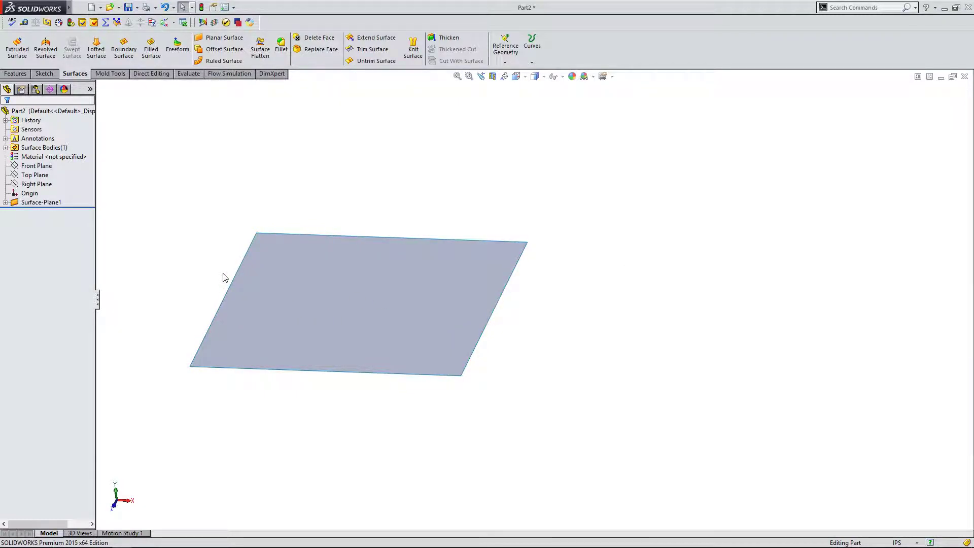
# Start a new sketch on the Front Plane, viewed normal to it.
pyautogui.click(45, 175)
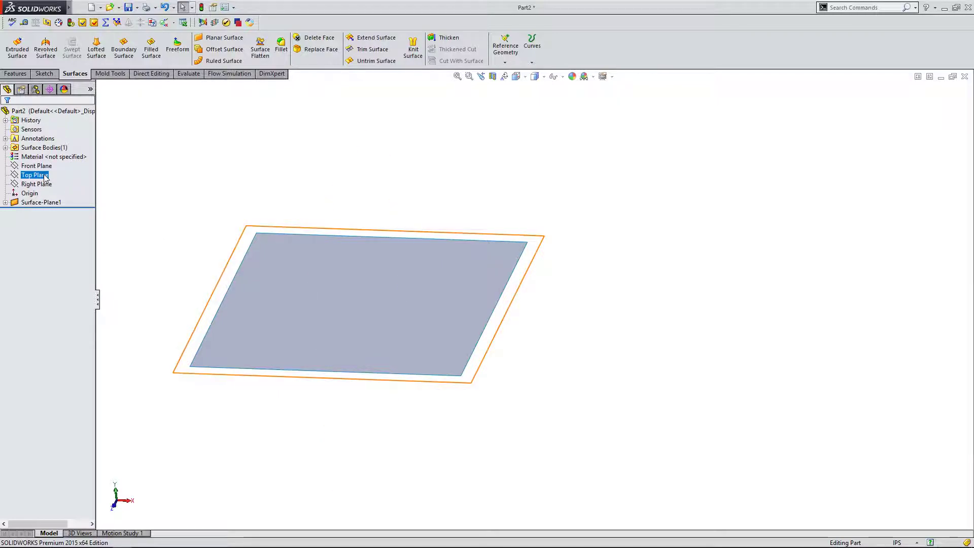
pyautogui.click(41, 166)
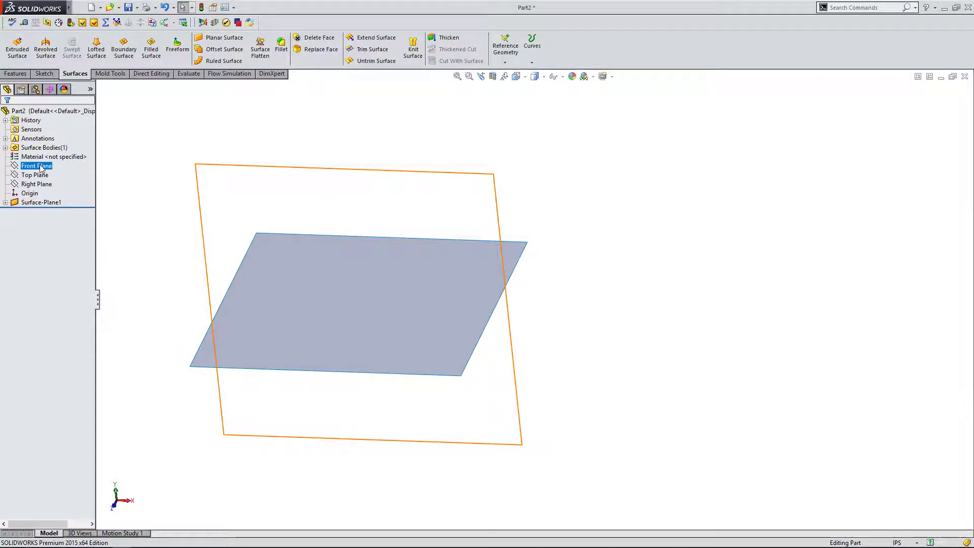
pyautogui.click(114, 504)
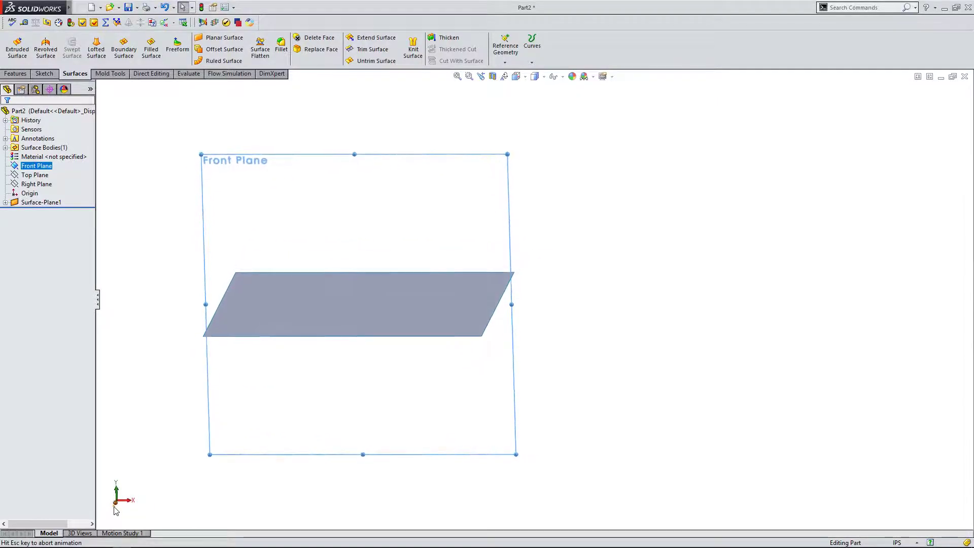
pyautogui.click(45, 74)
pyautogui.click(15, 46)
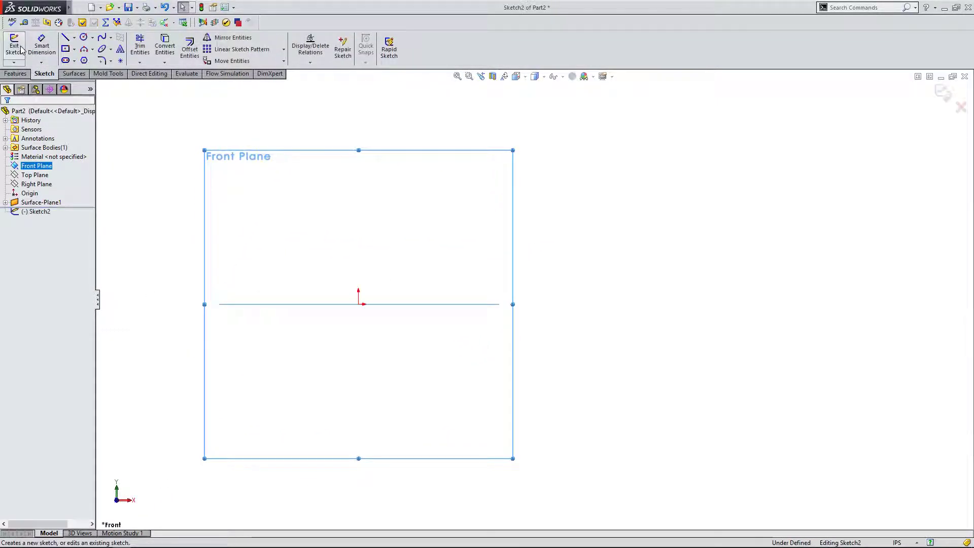
pyautogui.moveTo(278, 231); pyautogui.dragTo(319, 256, button='middle')
pyautogui.click(191, 194)
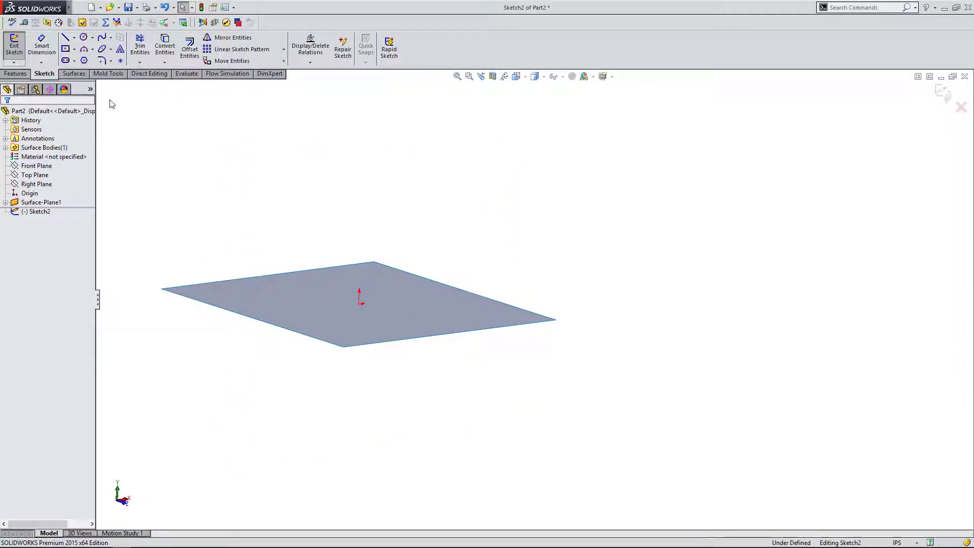
# Draw a horizontal line about 1.25 in long above the square surface.
pyautogui.click(65, 37)
pyautogui.click(272, 228)
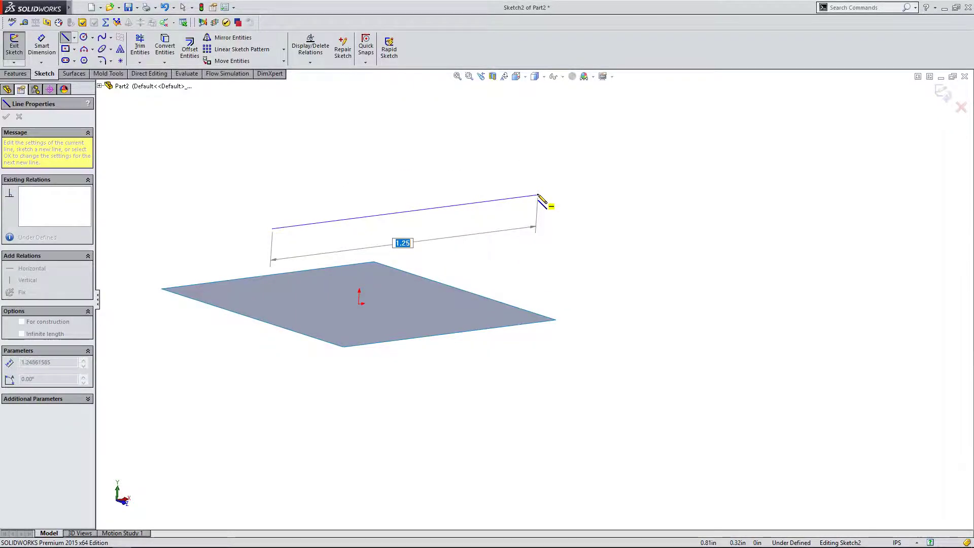
pyautogui.click(538, 195)
pyautogui.rightClick(528, 208)
pyautogui.click(546, 233)
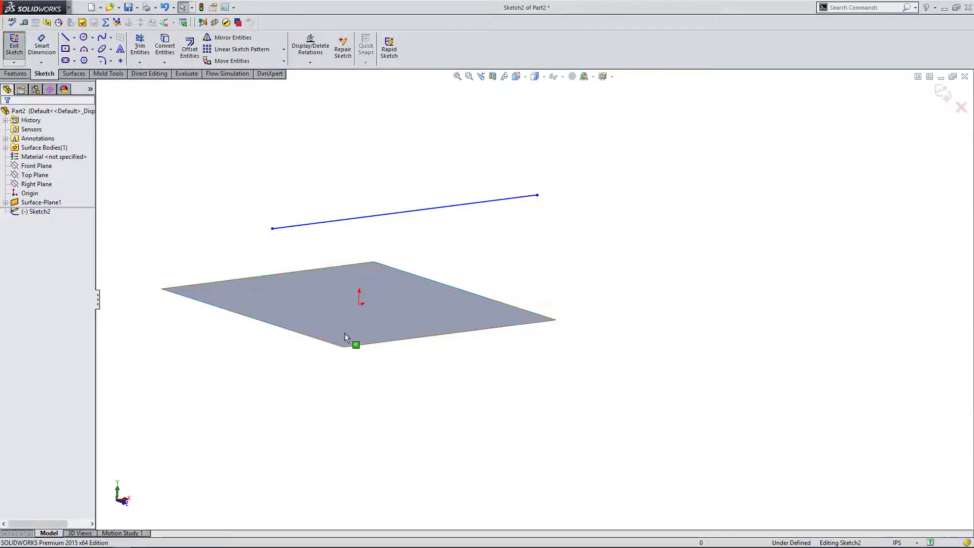
pyautogui.click(113, 511)
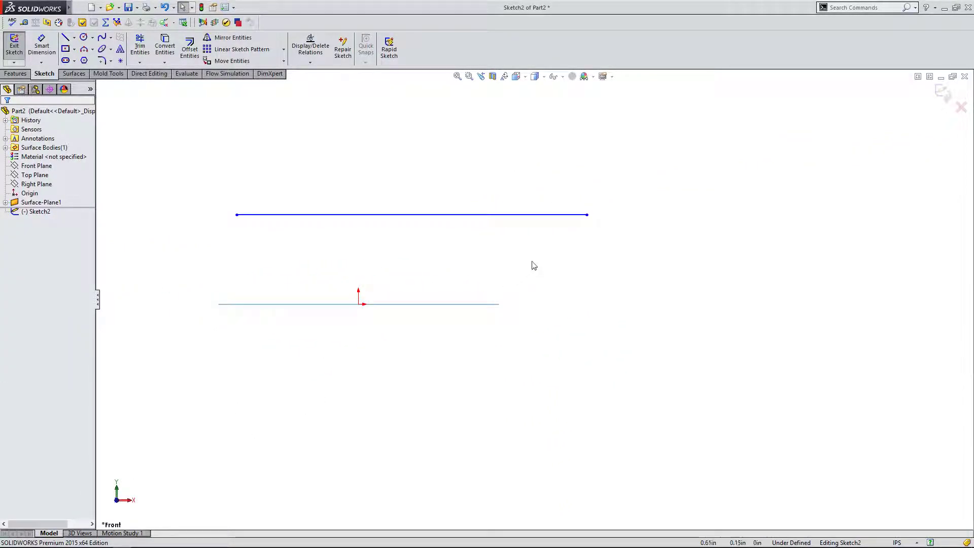
pyautogui.moveTo(250, 178); pyautogui.dragTo(261, 235, button='middle')
pyautogui.click(20, 120)
# Exit the line sketch and orbit to view it from above.
pyautogui.click(14, 46)
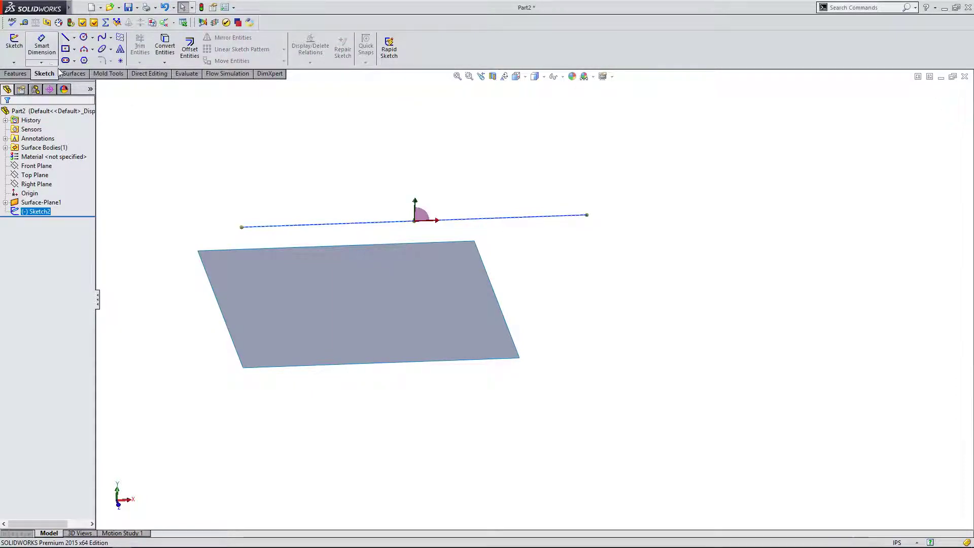
pyautogui.click(74, 73)
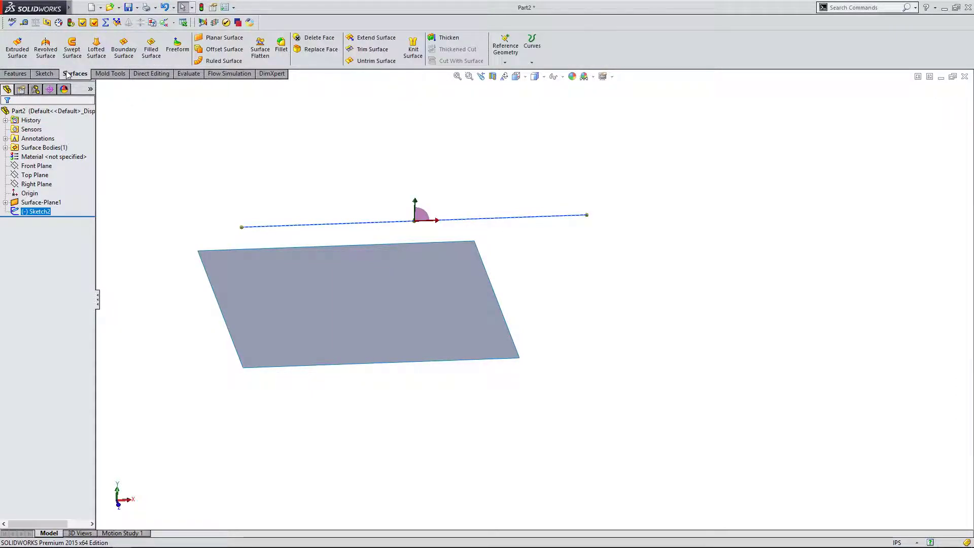
pyautogui.click(118, 505)
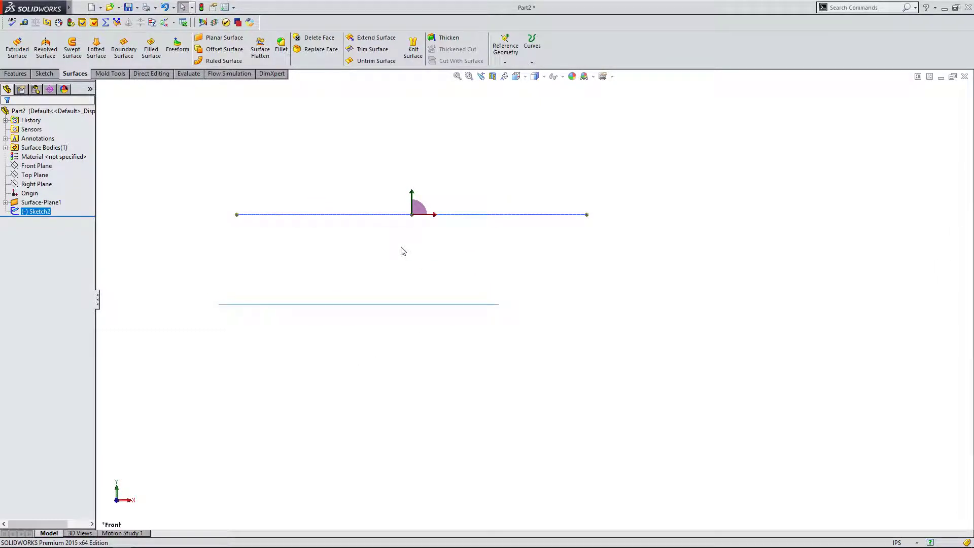
pyautogui.scroll(-1, 402, 250)
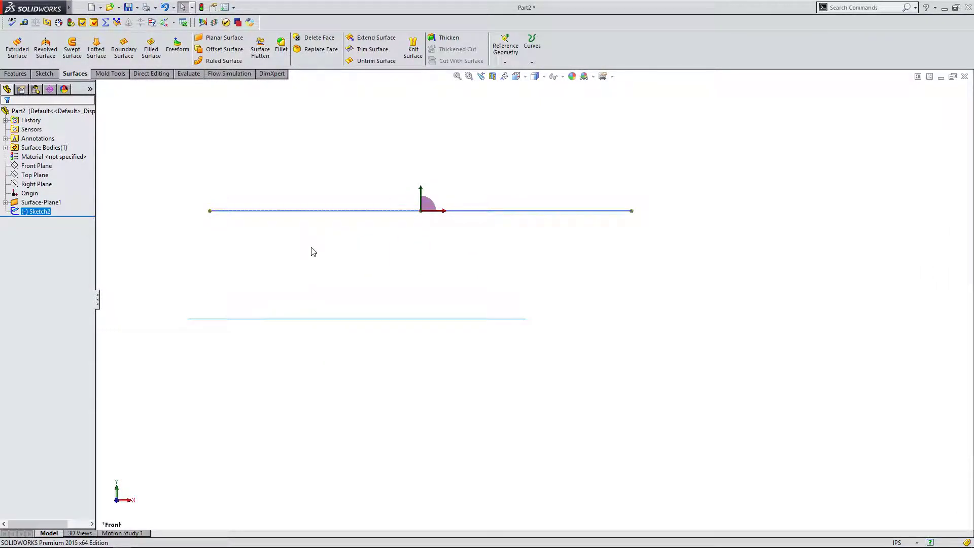
pyautogui.moveTo(311, 252); pyautogui.dragTo(333, 316, button='middle')
pyautogui.scroll(1, 241, 181)
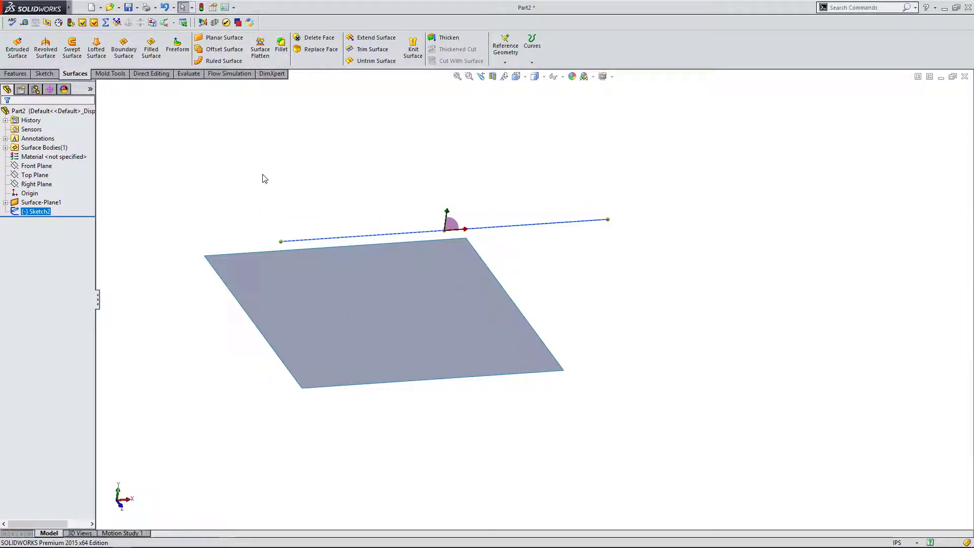
pyautogui.scroll(-1, 198, 147)
# Extrude the line into a surface with a Blind depth of 1.00 in.
pyautogui.click(27, 57)
pyautogui.moveTo(512, 328); pyautogui.dragTo(547, 304, button='middle')
pyautogui.moveTo(535, 260)
pyautogui.mouseDown()
pyautogui.moveTo(420, 218)
pyautogui.moveTo(337, 169)
pyautogui.moveTo(213, 152)
pyautogui.moveTo(363, 243)
pyautogui.moveTo(201, 175)
pyautogui.moveTo(309, 200)
pyautogui.moveTo(326, 222)
pyautogui.moveTo(139, 160)
pyautogui.mouseUp()
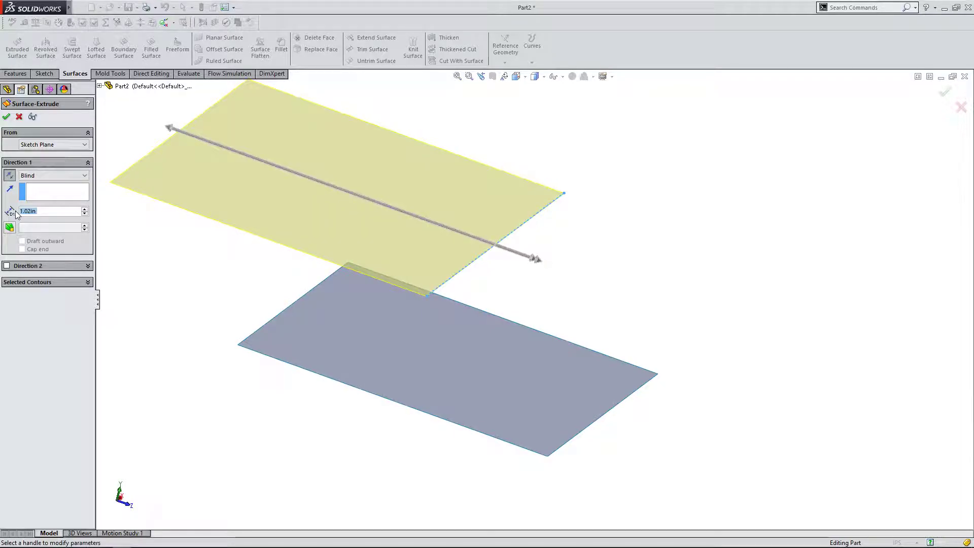
pyautogui.write('1')
pyautogui.press('Return')
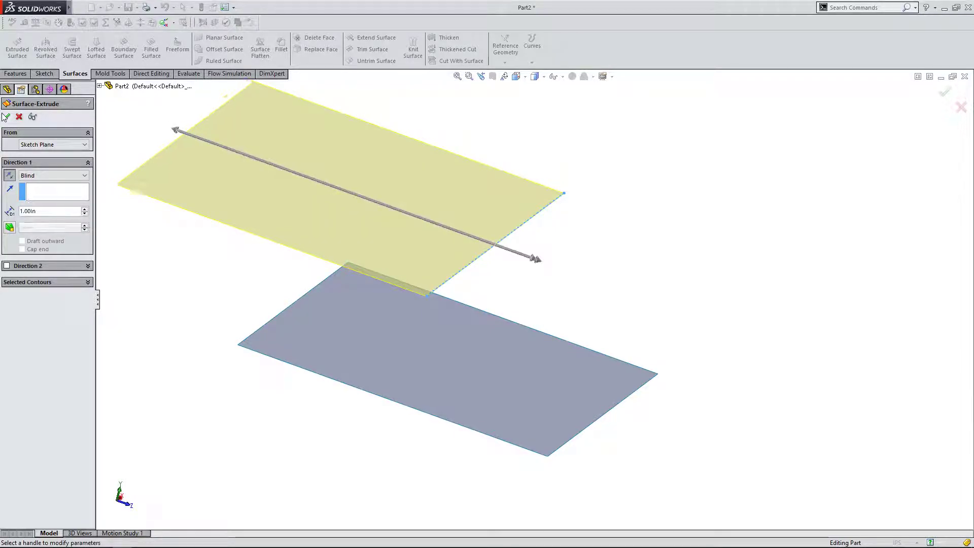
pyautogui.click(6, 117)
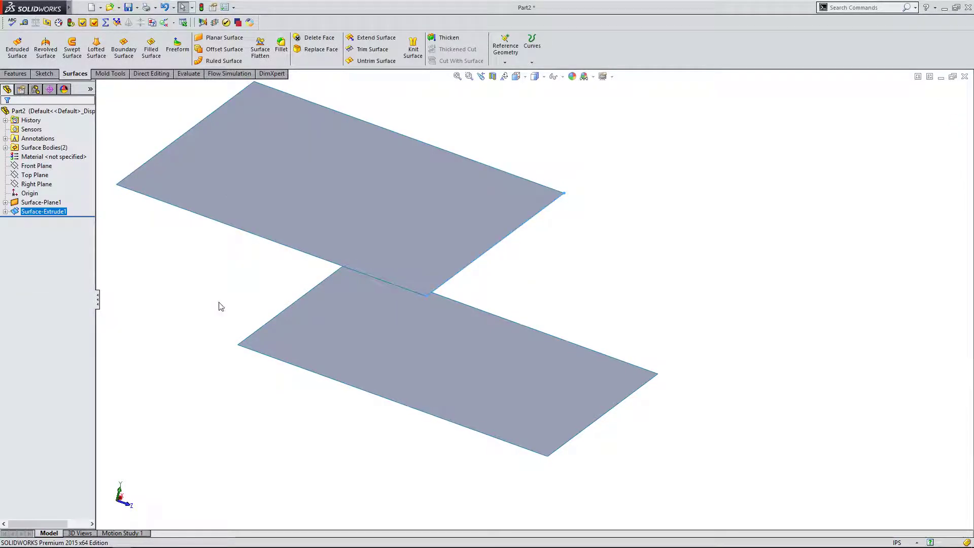
pyautogui.moveTo(208, 330); pyautogui.dragTo(131, 352, button='middle')
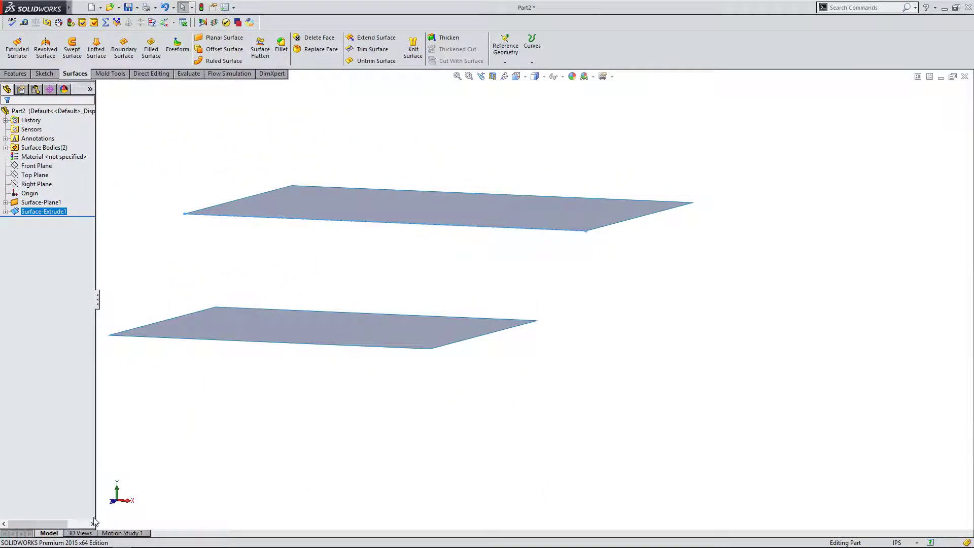
pyautogui.click(112, 502)
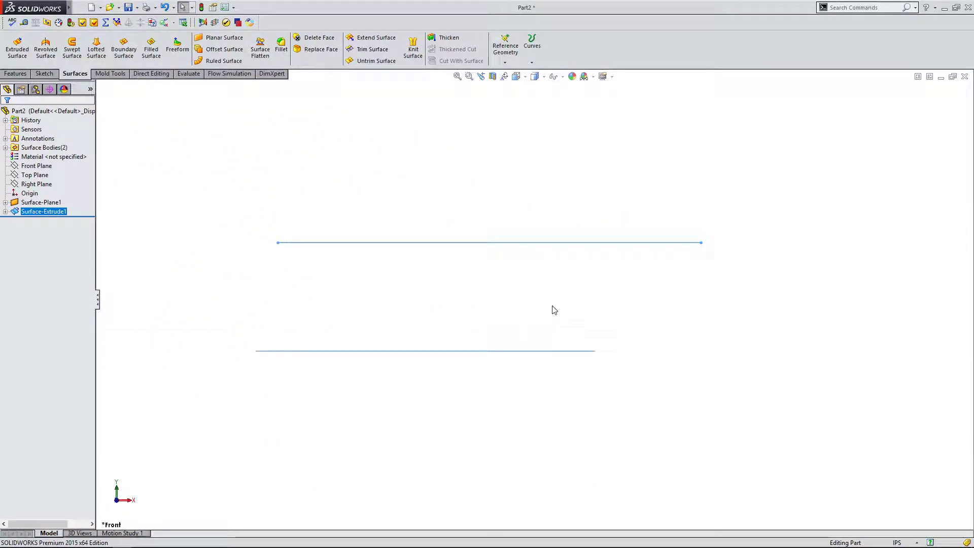
pyautogui.moveTo(521, 305); pyautogui.dragTo(542, 394, button='middle')
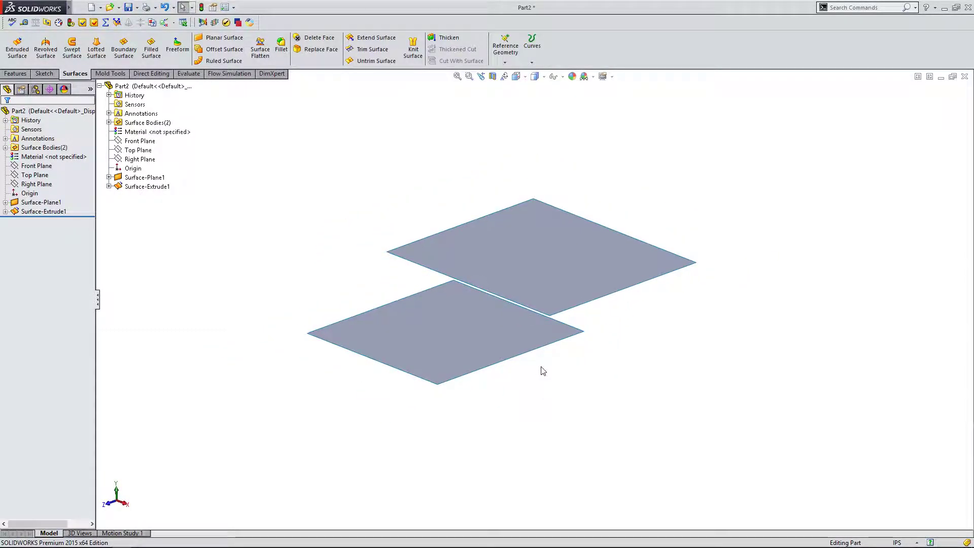
pyautogui.scroll(-3, 543, 360)
pyautogui.click(405, 332)
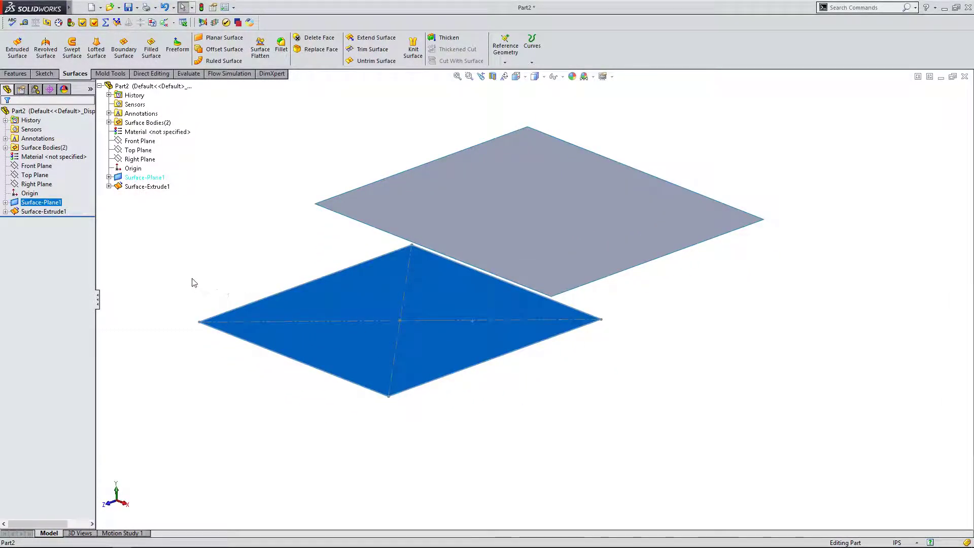
pyautogui.moveTo(348, 202); pyautogui.dragTo(396, 233, button='middle')
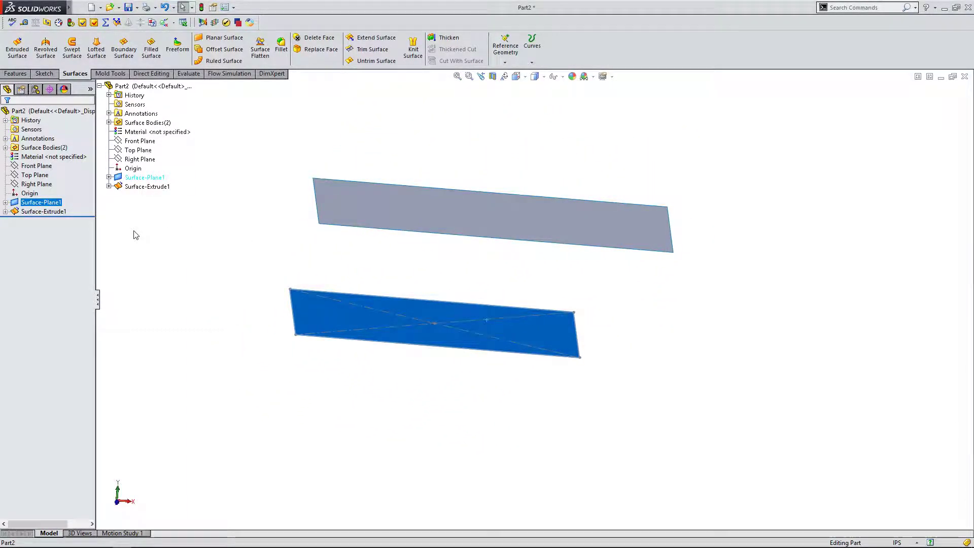
pyautogui.click(64, 212)
pyautogui.moveTo(317, 272); pyautogui.dragTo(284, 295, button='middle')
pyautogui.click(80, 254)
pyautogui.click(318, 284)
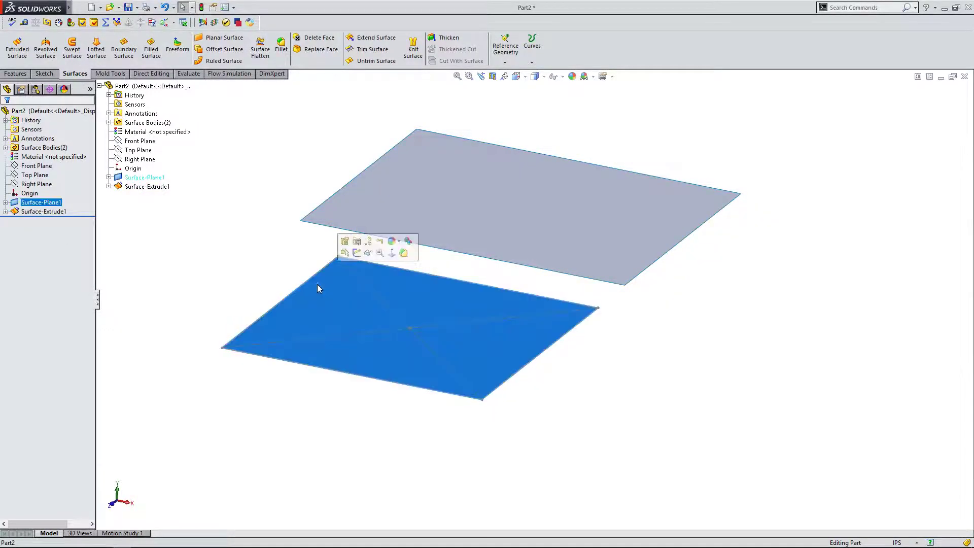
pyautogui.moveTo(278, 250); pyautogui.dragTo(446, 250, button='middle')
pyautogui.click(71, 254)
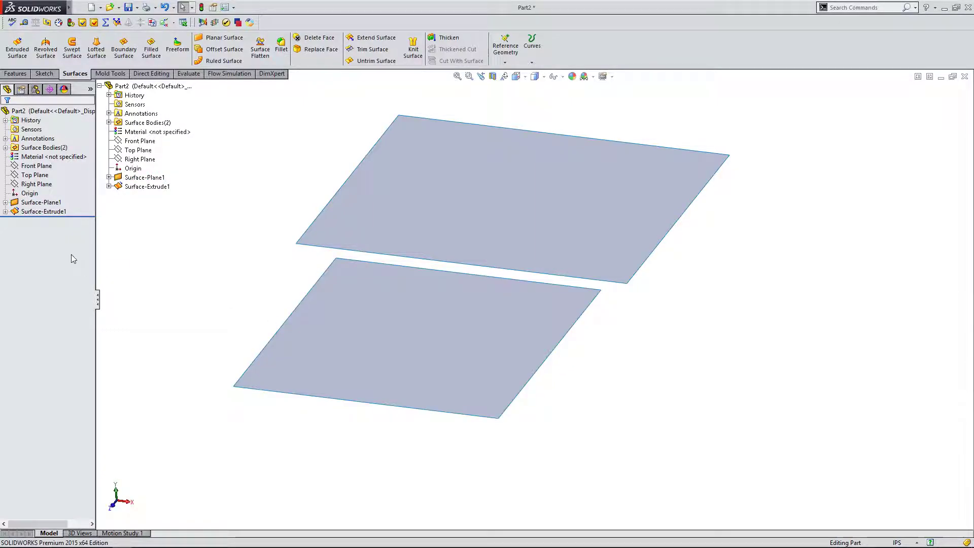
pyautogui.click(57, 212)
pyautogui.moveTo(213, 300); pyautogui.dragTo(424, 244, button='middle')
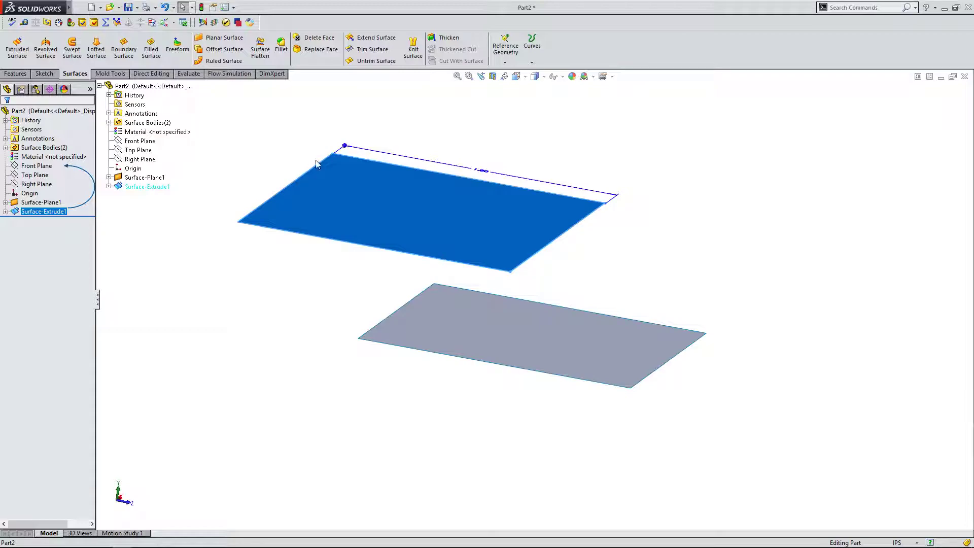
pyautogui.click(29, 166)
pyautogui.moveTo(274, 268); pyautogui.dragTo(478, 266, button='middle')
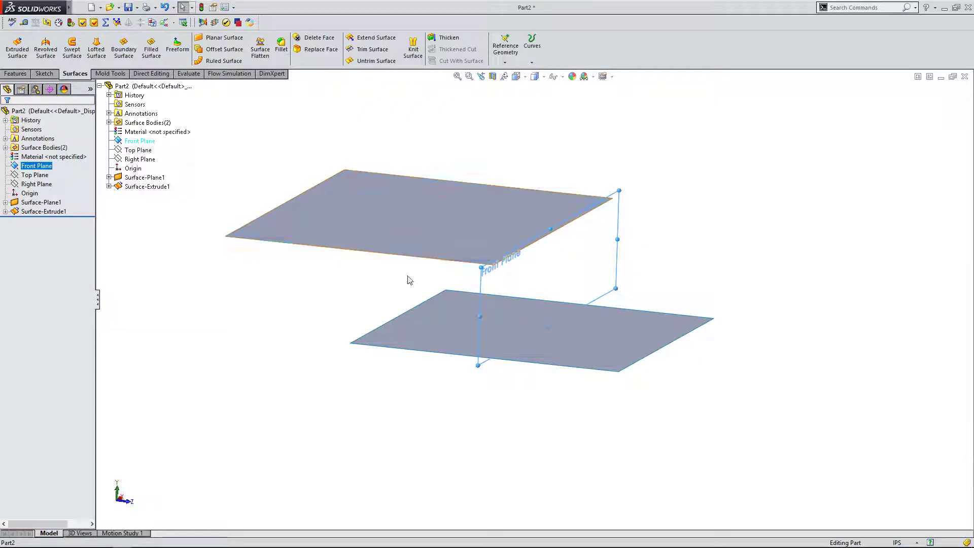
pyautogui.click(377, 302)
pyautogui.click(42, 203)
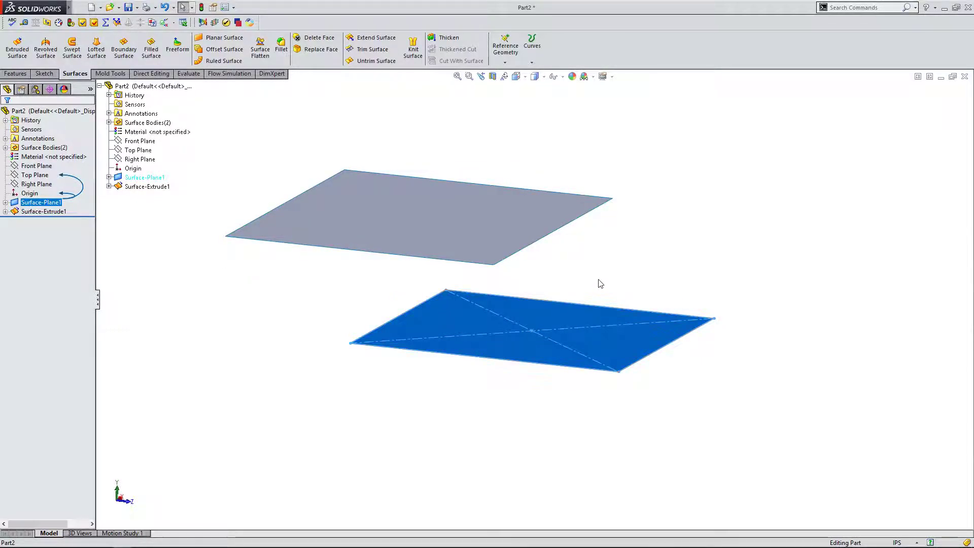
pyautogui.moveTo(568, 338); pyautogui.dragTo(623, 308, button='middle')
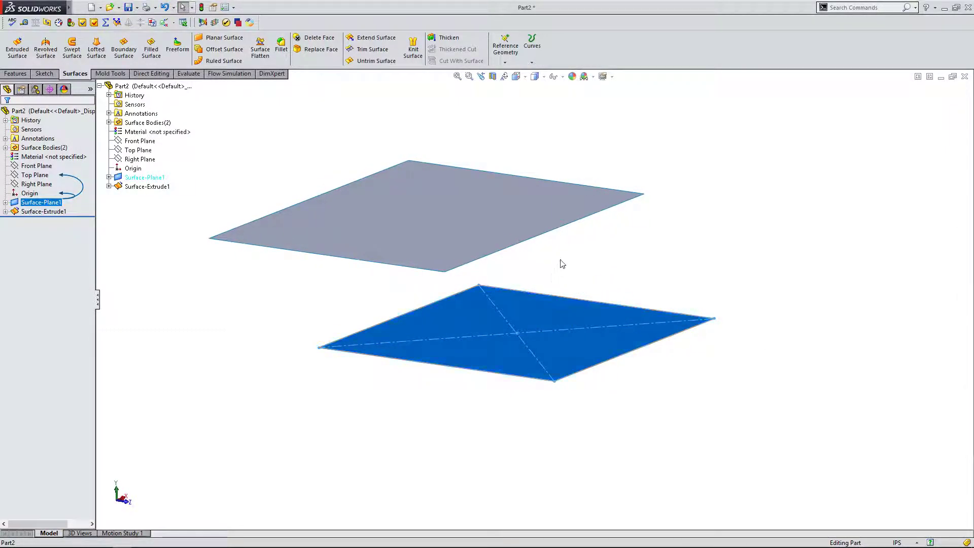
pyautogui.moveTo(562, 263); pyautogui.dragTo(500, 477, button='middle')
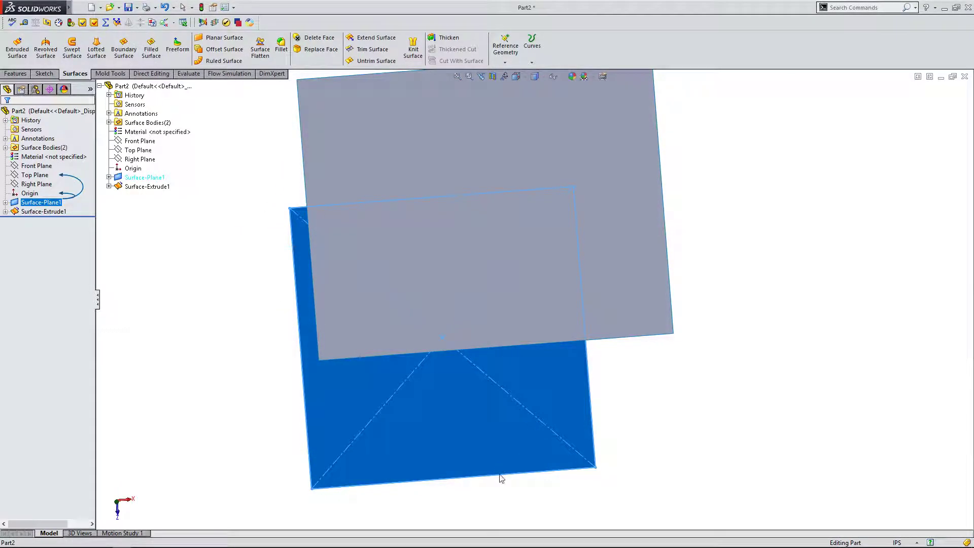
# Edit Sketch2 of Surface-Extrude1 and drag the line's left endpoint further left.
pyautogui.click(116, 507)
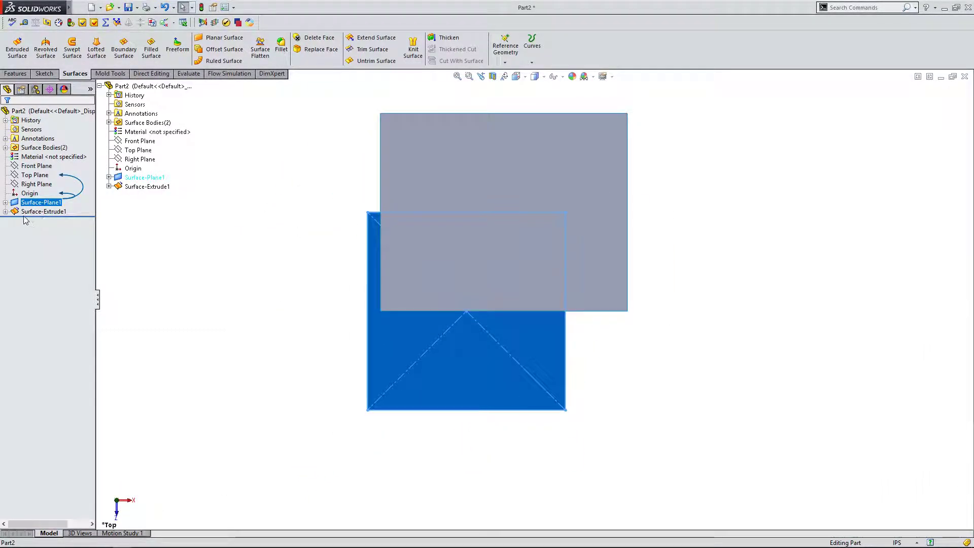
pyautogui.click(35, 212)
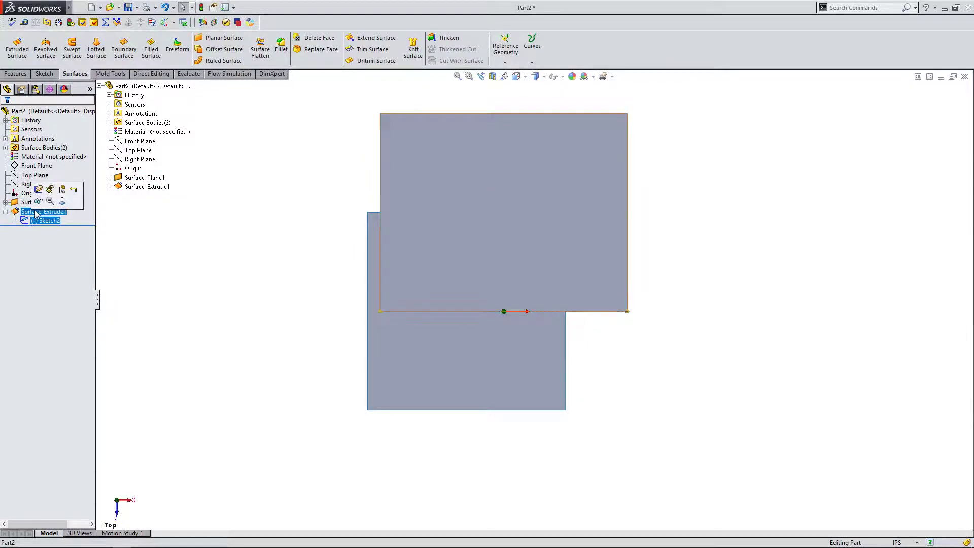
pyautogui.click(39, 189)
pyautogui.click(496, 311)
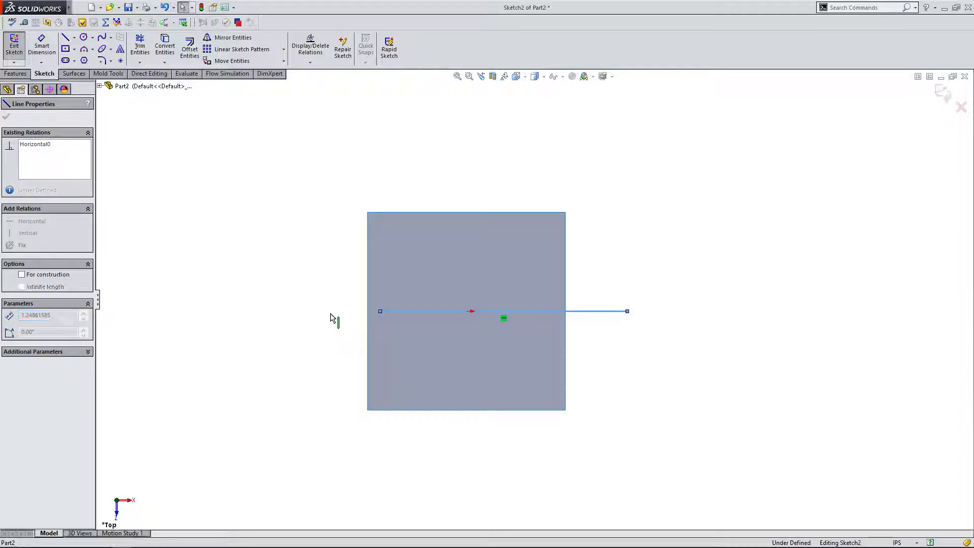
pyautogui.click(499, 310)
pyautogui.moveTo(626, 374)
pyautogui.mouseDown(button='middle')
pyautogui.moveTo(623, 262)
pyautogui.moveTo(603, 273)
pyautogui.mouseUp(button='middle')
pyautogui.click(302, 300)
pyautogui.click(361, 299)
pyautogui.click(328, 252)
pyautogui.moveTo(382, 298); pyautogui.dragTo(325, 313)
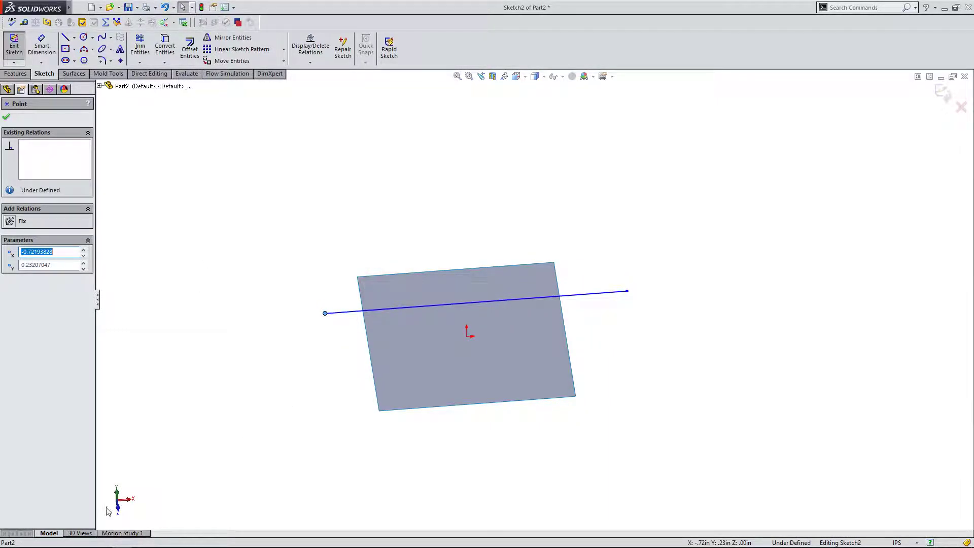
pyautogui.click(116, 495)
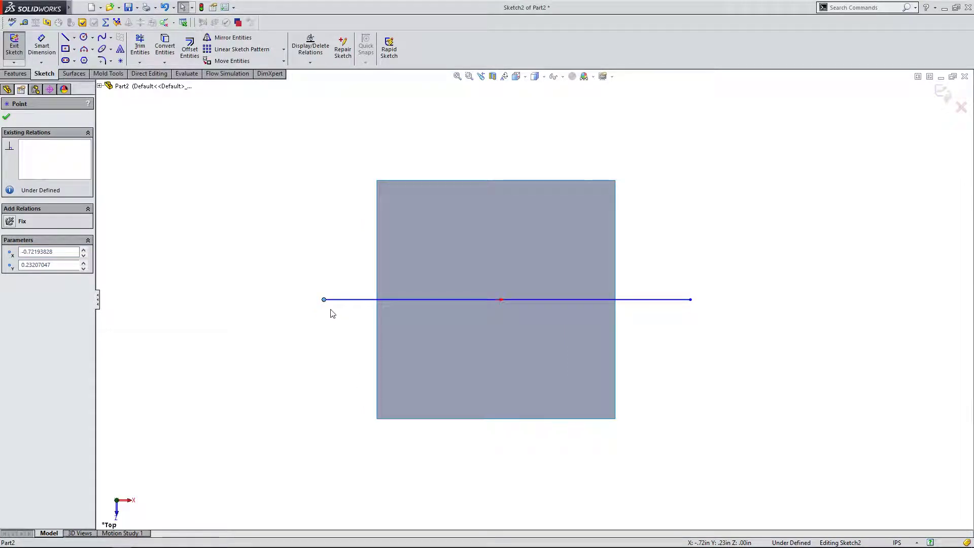
# Add a Smart Dimension to the sketch line and set its length to 1.00 in.
pyautogui.press('Escape')
pyautogui.click(41, 46)
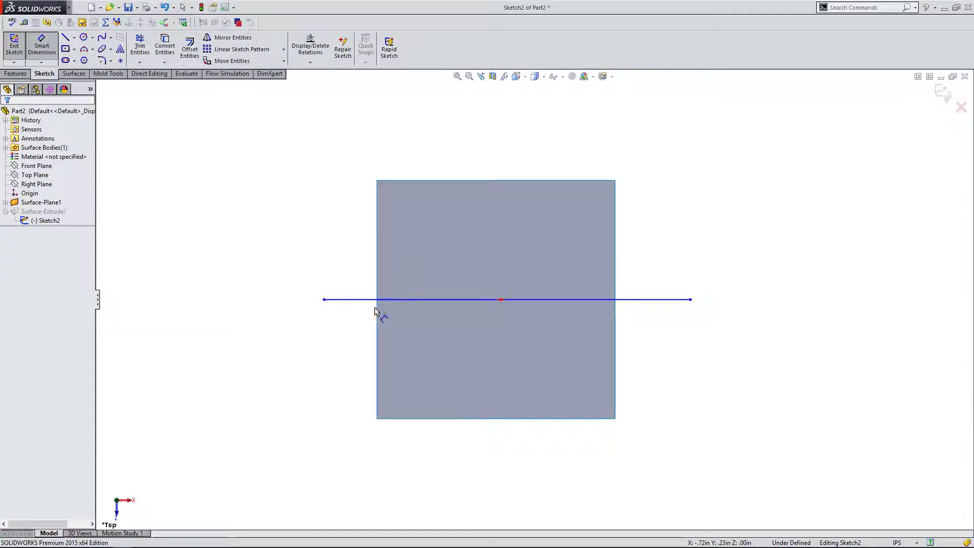
pyautogui.click(357, 301)
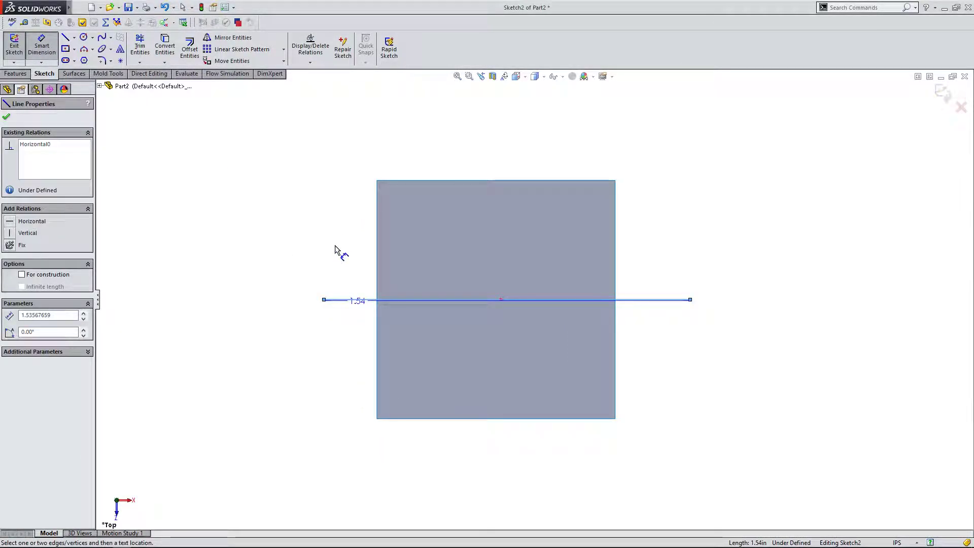
pyautogui.click(348, 326)
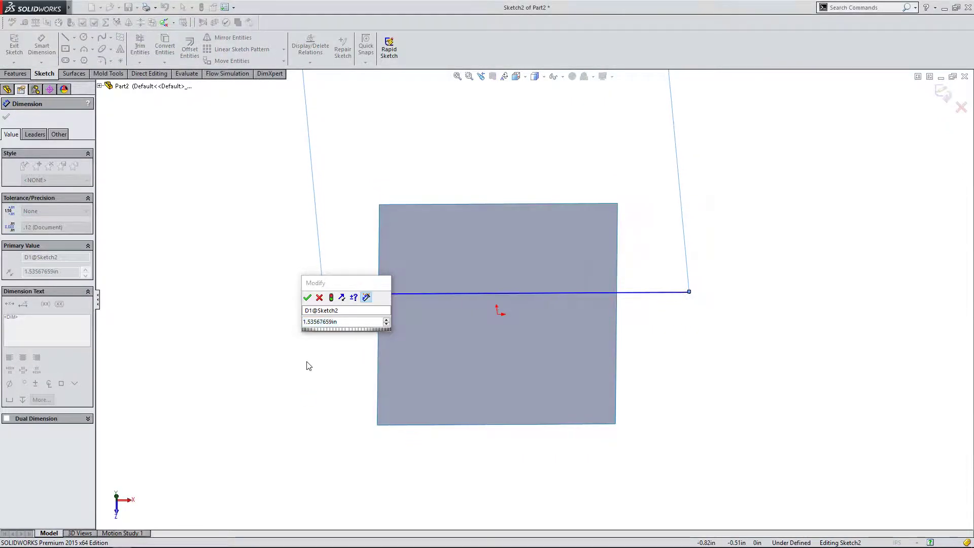
pyautogui.doubleClick(351, 321)
pyautogui.write('1')
pyautogui.press('Return')
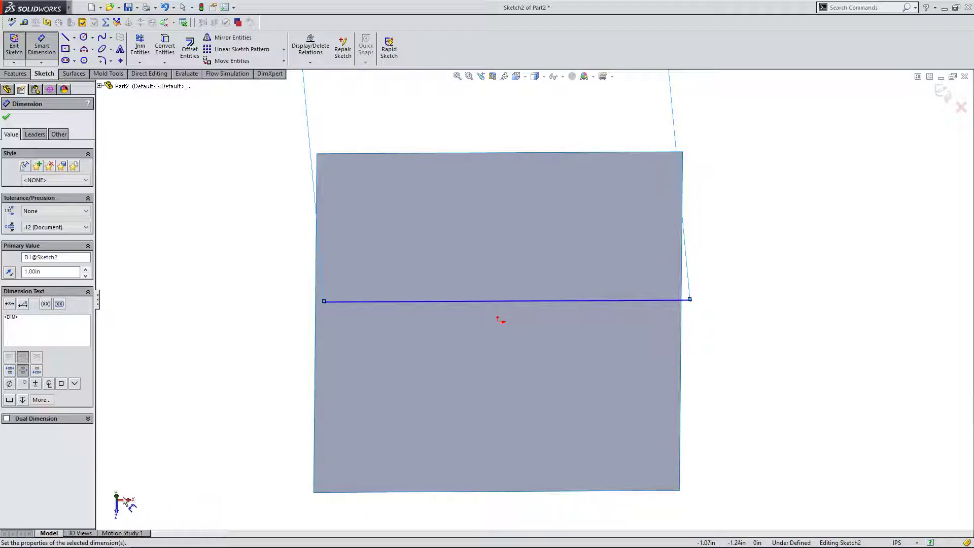
pyautogui.click(123, 500)
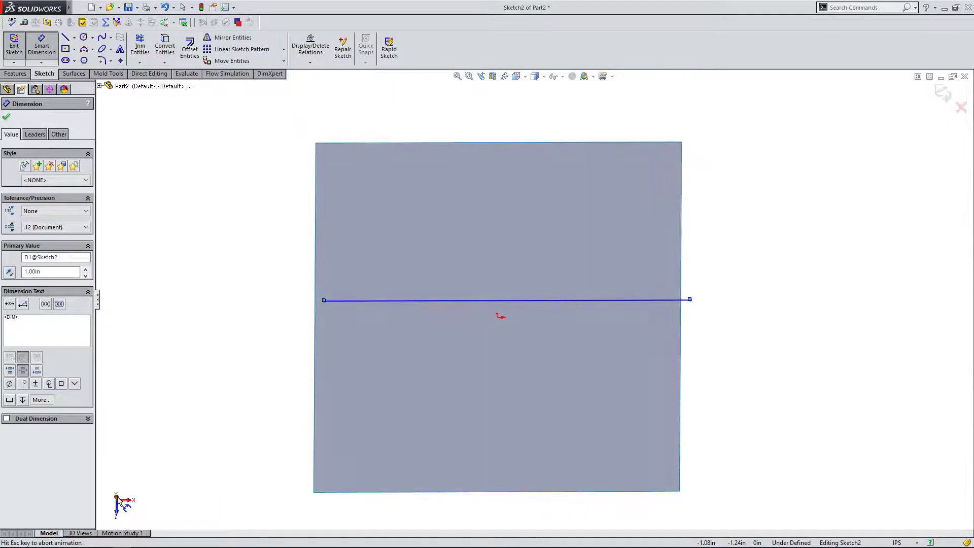
pyautogui.click(7, 118)
pyautogui.moveTo(653, 303); pyautogui.dragTo(759, 186, button='middle')
# Exit Sketch2 so Surface-Extrude1 rebuilds as a one-inch square above Surface-Plane1.
pyautogui.click(637, 319)
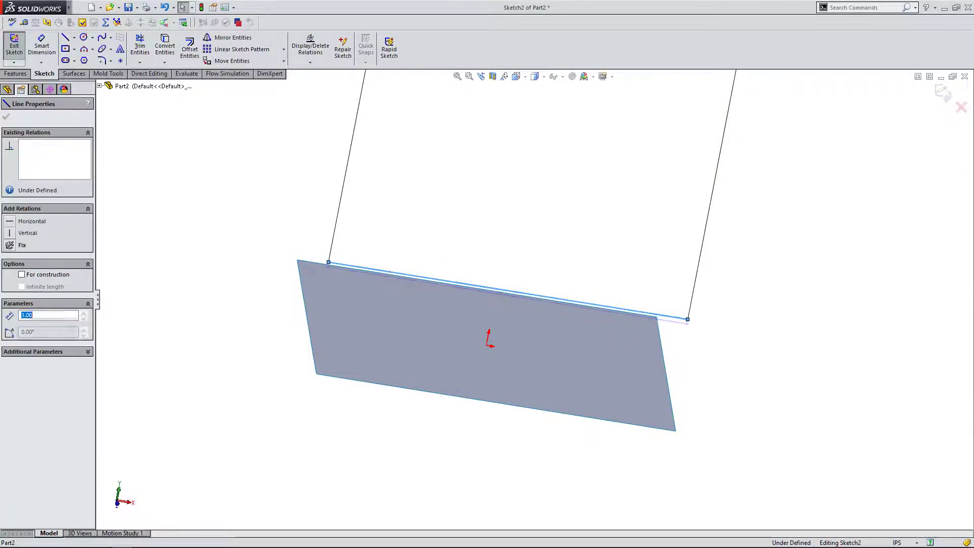
pyautogui.click(409, 174)
pyautogui.moveTo(350, 365)
pyautogui.mouseDown(button='middle')
pyautogui.moveTo(370, 387)
pyautogui.moveTo(267, 229)
pyautogui.moveTo(350, 355)
pyautogui.mouseUp(button='middle')
pyautogui.click(16, 50)
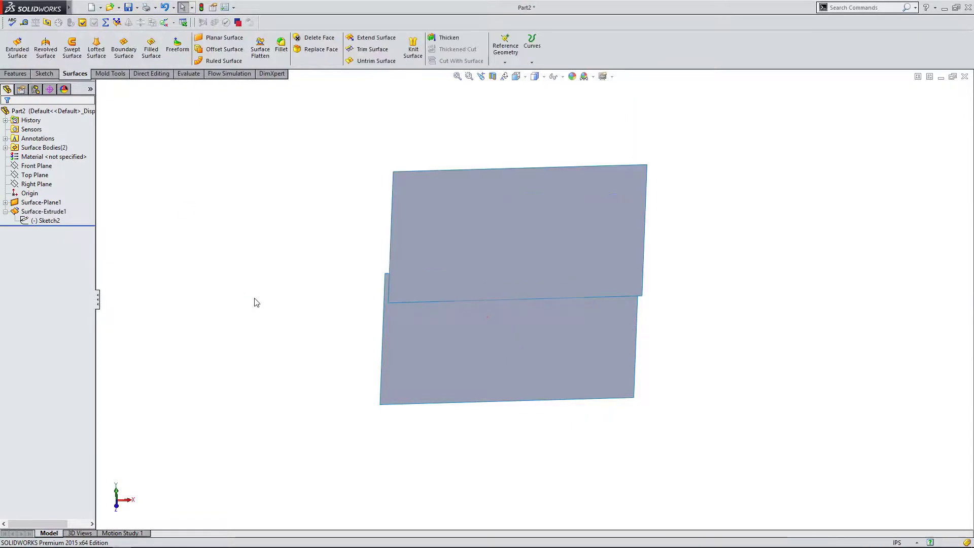
pyautogui.moveTo(265, 304)
pyautogui.mouseDown(button='middle')
pyautogui.moveTo(272, 213)
pyautogui.moveTo(175, 231)
pyautogui.moveTo(160, 427)
pyautogui.moveTo(176, 487)
pyautogui.moveTo(164, 424)
pyautogui.moveTo(178, 315)
pyautogui.moveTo(285, 204)
pyautogui.moveTo(374, 233)
pyautogui.moveTo(331, 232)
pyautogui.moveTo(230, 307)
pyautogui.moveTo(278, 348)
pyautogui.moveTo(252, 263)
pyautogui.moveTo(189, 228)
pyautogui.moveTo(254, 187)
pyautogui.moveTo(309, 211)
pyautogui.moveTo(382, 206)
pyautogui.moveTo(401, 261)
pyautogui.moveTo(294, 200)
pyautogui.moveTo(261, 248)
pyautogui.moveTo(255, 202)
pyautogui.moveTo(289, 237)
pyautogui.mouseUp(button='middle')
# Save the part as 'surfaces' and orbit to review the two surfaces.
pyautogui.scroll(2, 524, 211)
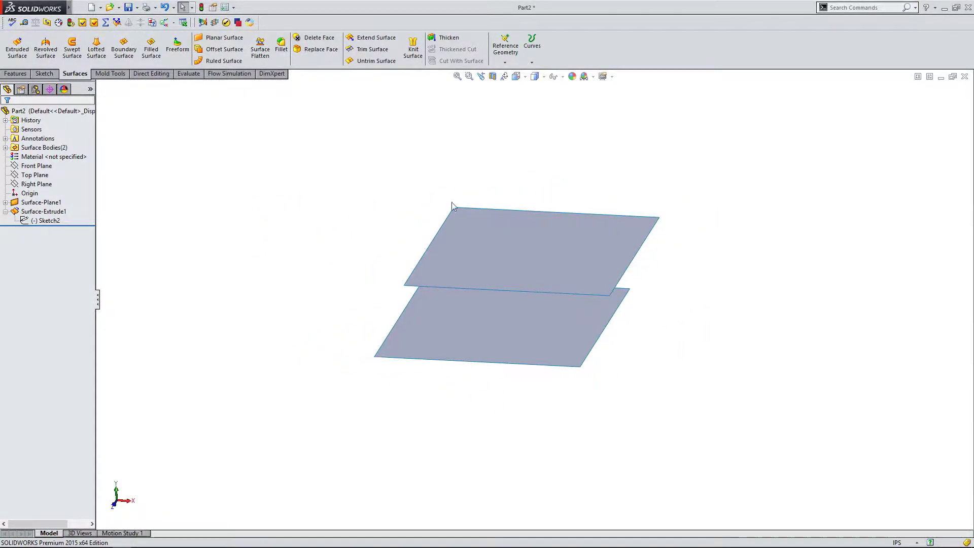
pyautogui.scroll(-2, 826, 252)
pyautogui.click(128, 7)
pyautogui.write('surfaces')
pyautogui.press('Return')
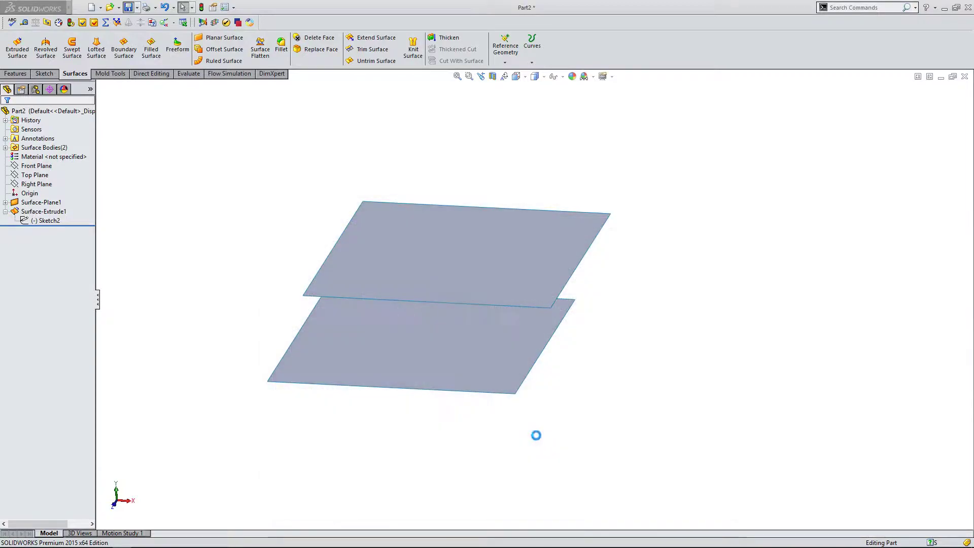
pyautogui.moveTo(484, 230); pyautogui.dragTo(520, 273, button='middle')
pyautogui.moveTo(394, 370); pyautogui.dragTo(403, 346, button='middle')
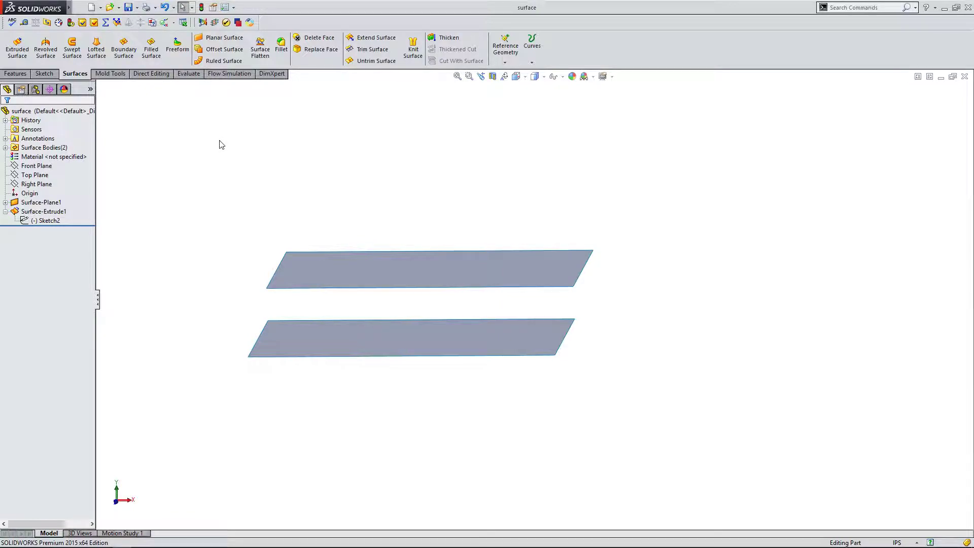
# Orient the view Normal To the Front Plane and zoom so both squares appear edge-on.
pyautogui.moveTo(412, 158); pyautogui.dragTo(384, 160, button='middle')
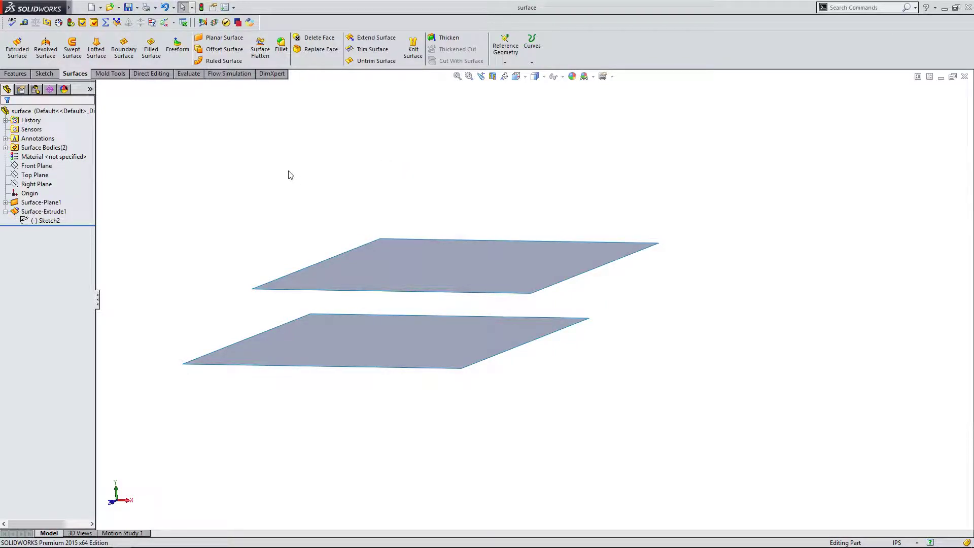
pyautogui.click(39, 184)
pyautogui.click(34, 175)
pyautogui.click(35, 165)
pyautogui.click(113, 505)
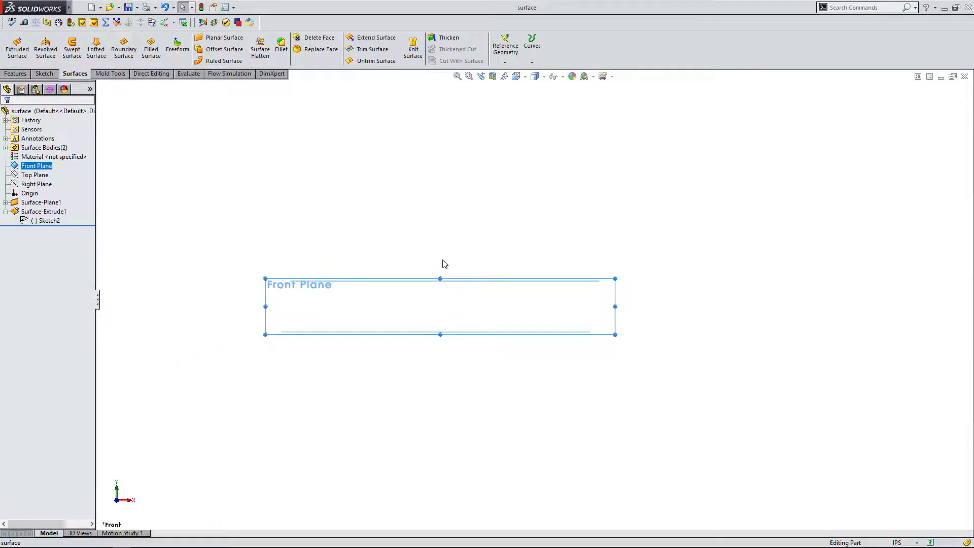
pyautogui.scroll(-2, 413, 322)
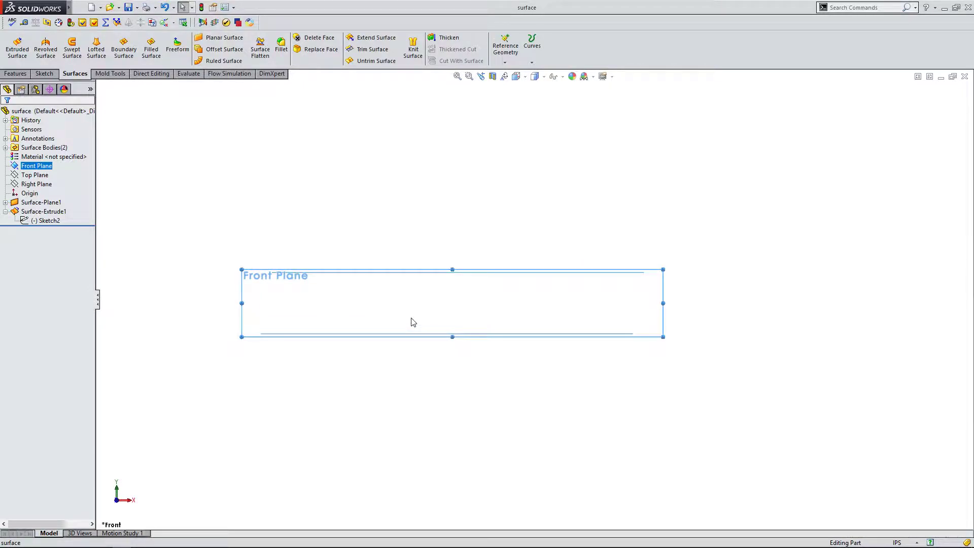
pyautogui.scroll(-1, 412, 323)
pyautogui.scroll(1, 590, 336)
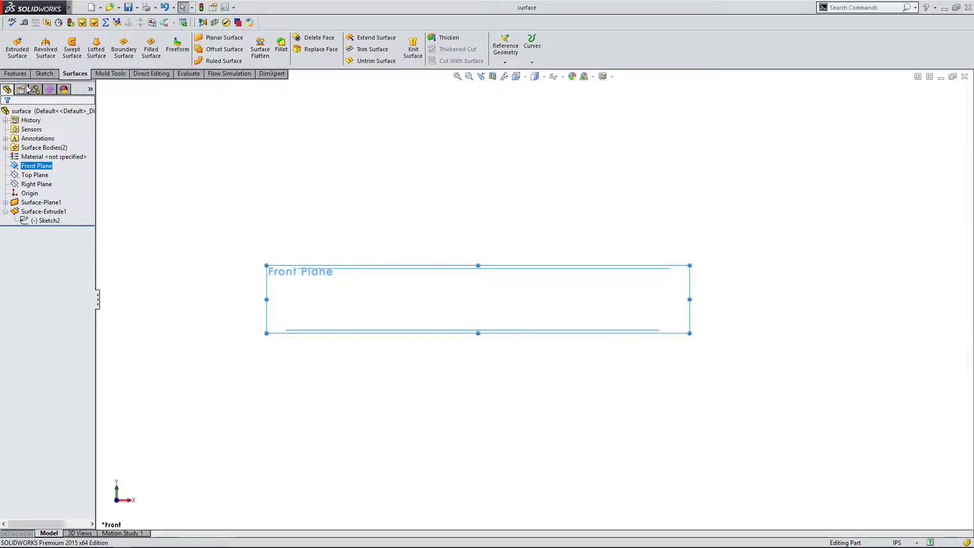
# Start a Front Plane sketch and draw a center rectangle left of the squares.
pyautogui.click(46, 74)
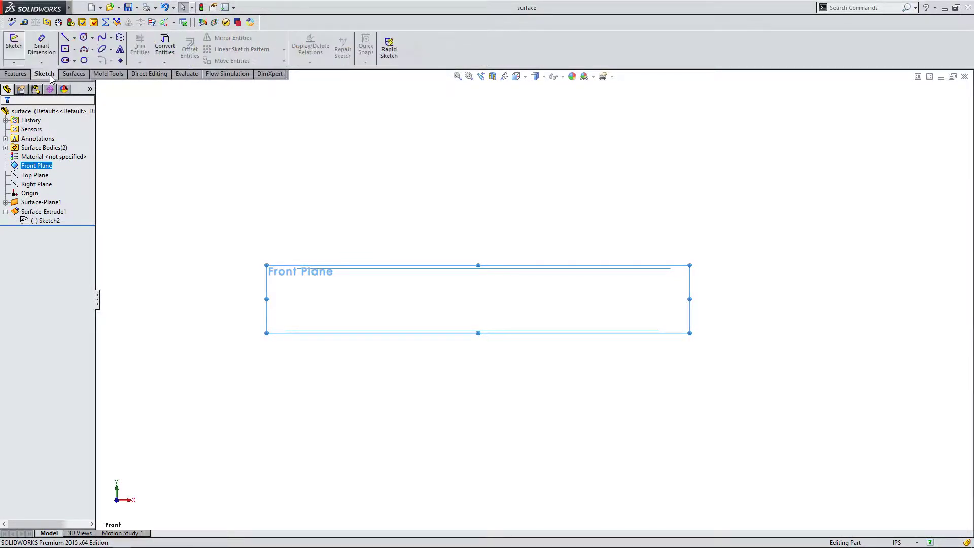
pyautogui.click(15, 44)
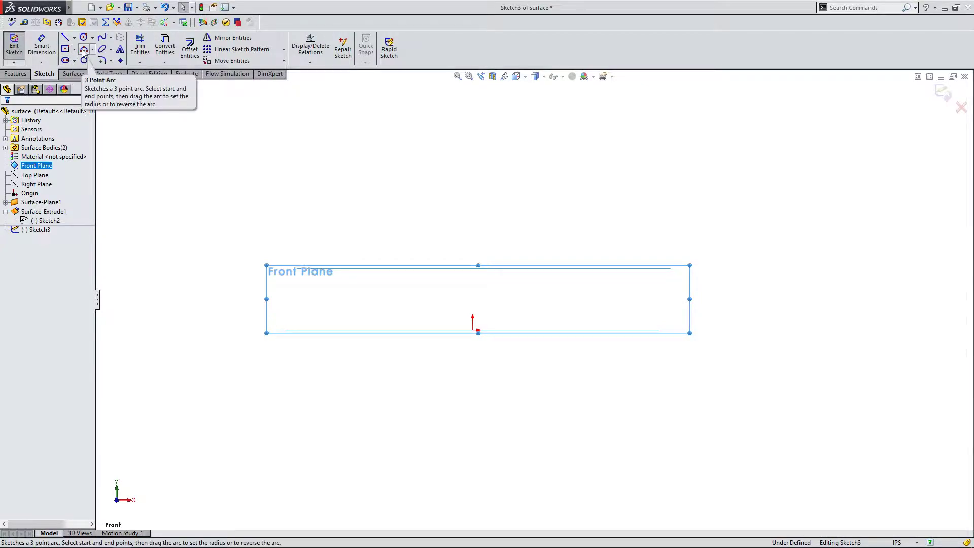
pyautogui.click(66, 49)
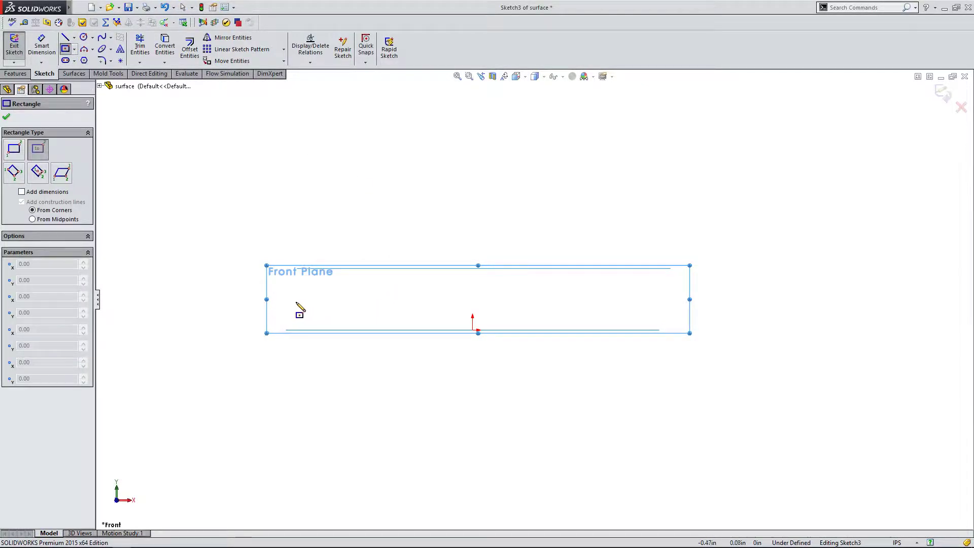
pyautogui.press('z')
pyautogui.press('z')
pyautogui.press('z')
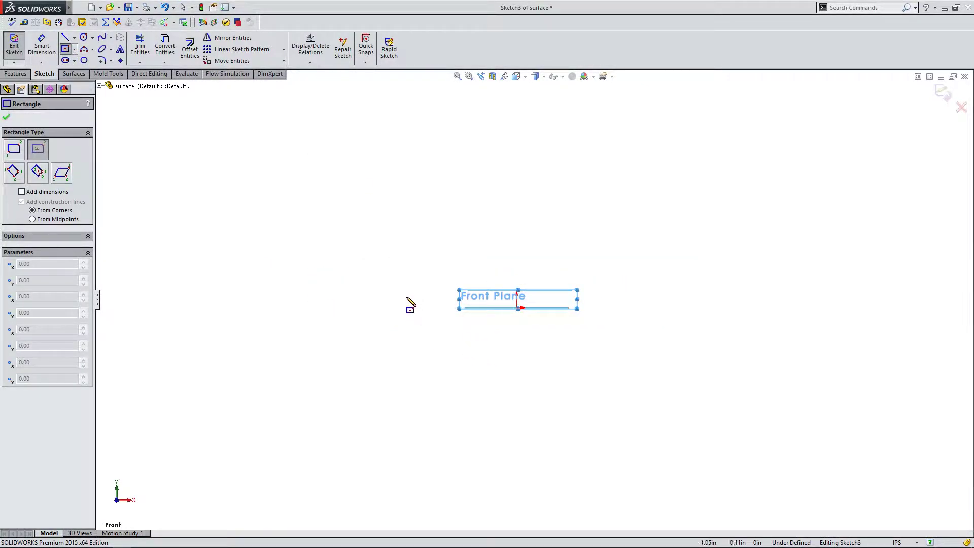
pyautogui.click(411, 295)
pyautogui.click(437, 349)
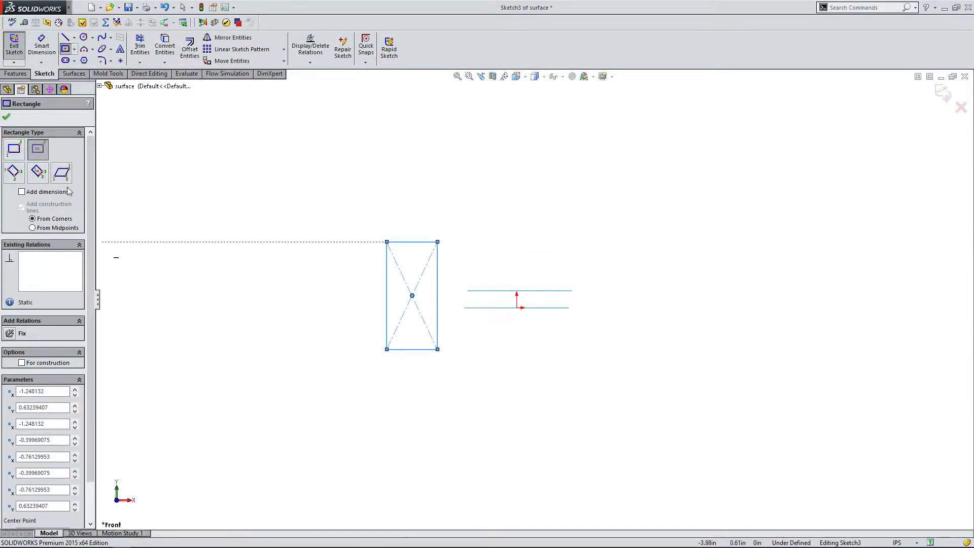
pyautogui.click(6, 117)
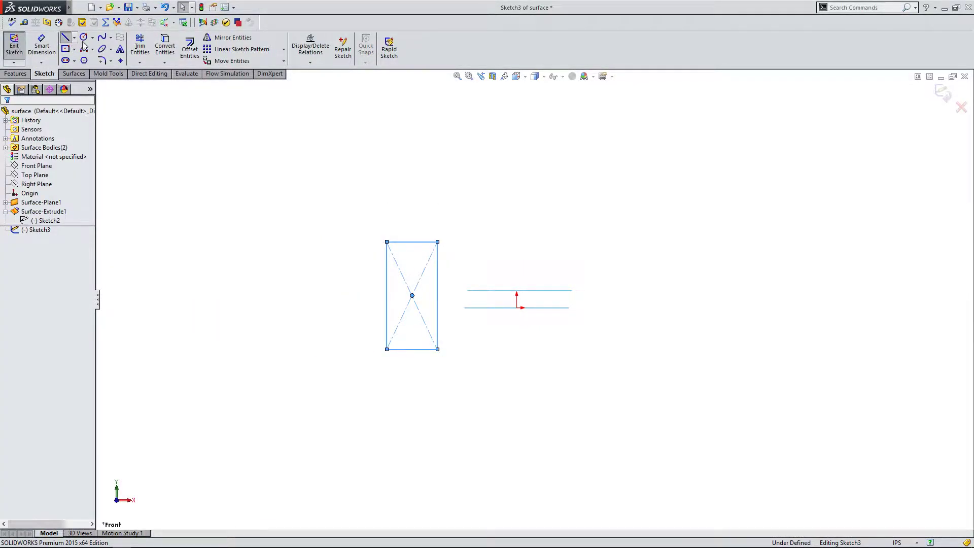
# Draw a vertical 1.12 in construction line rising from the origin.
pyautogui.press('l')
pyautogui.click(517, 307)
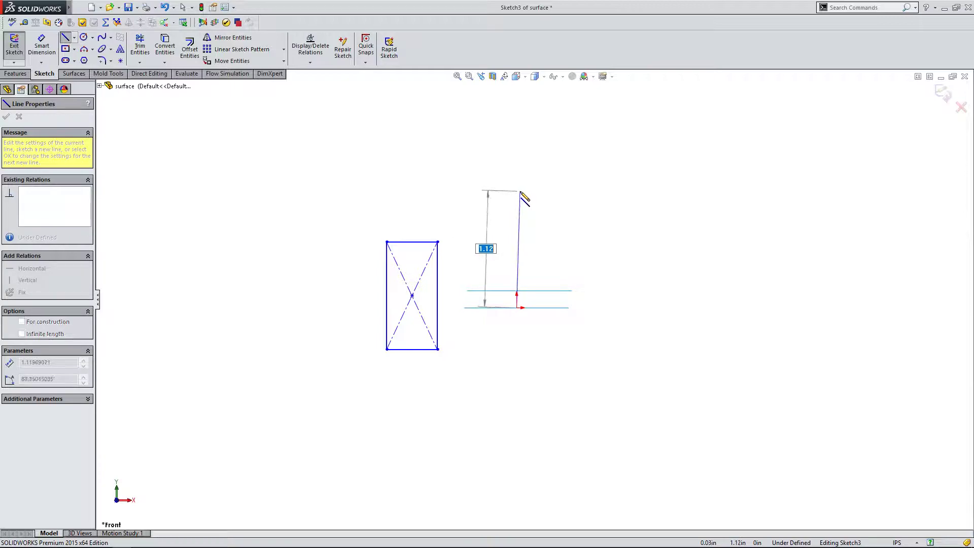
pyautogui.click(518, 191)
pyautogui.rightClick(518, 192)
pyautogui.click(524, 198)
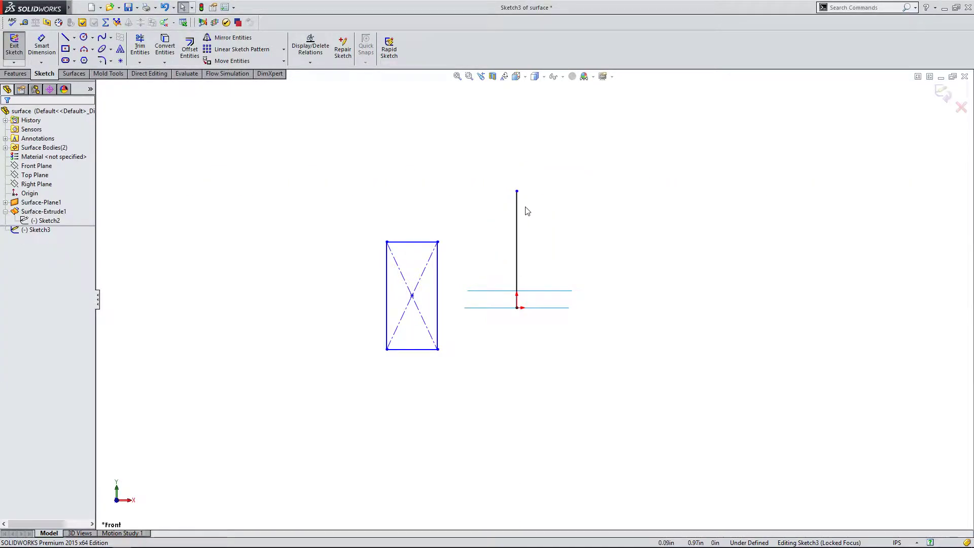
pyautogui.click(517, 213)
pyautogui.click(22, 274)
pyautogui.click(248, 257)
pyautogui.scroll(-2, 580, 235)
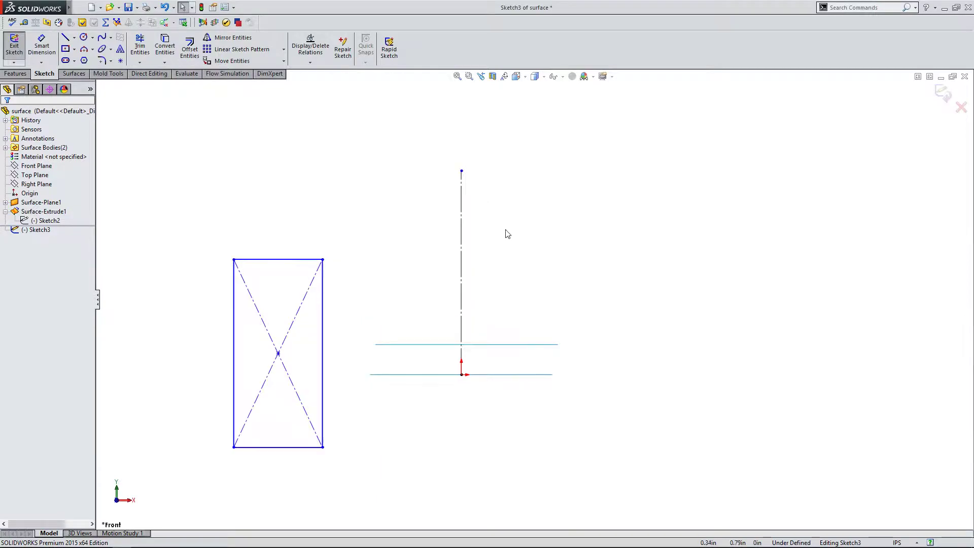
pyautogui.click(25, 75)
# Revolve the Sketch3 rectangle 360° about vertical Line7 into Surface-Revolve1 around the squares.
pyautogui.click(61, 73)
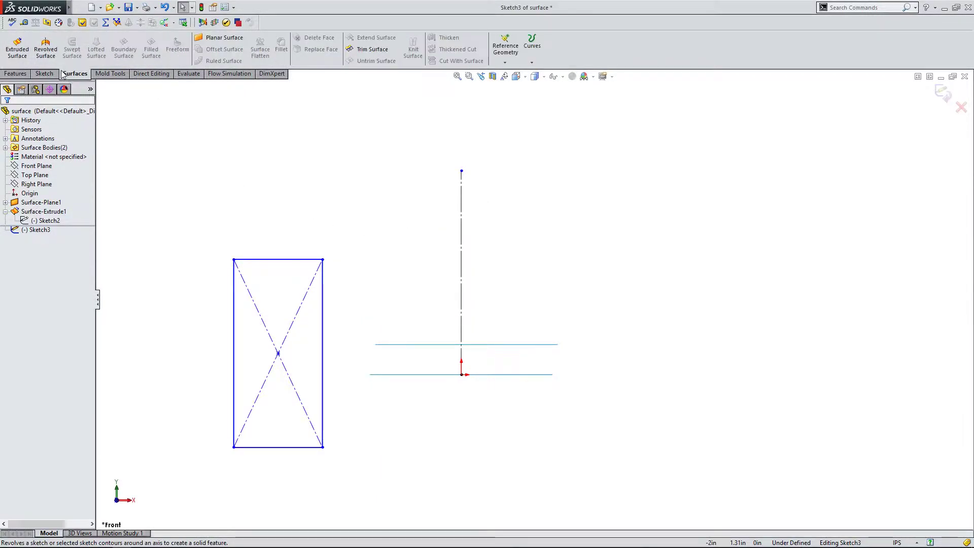
pyautogui.click(55, 60)
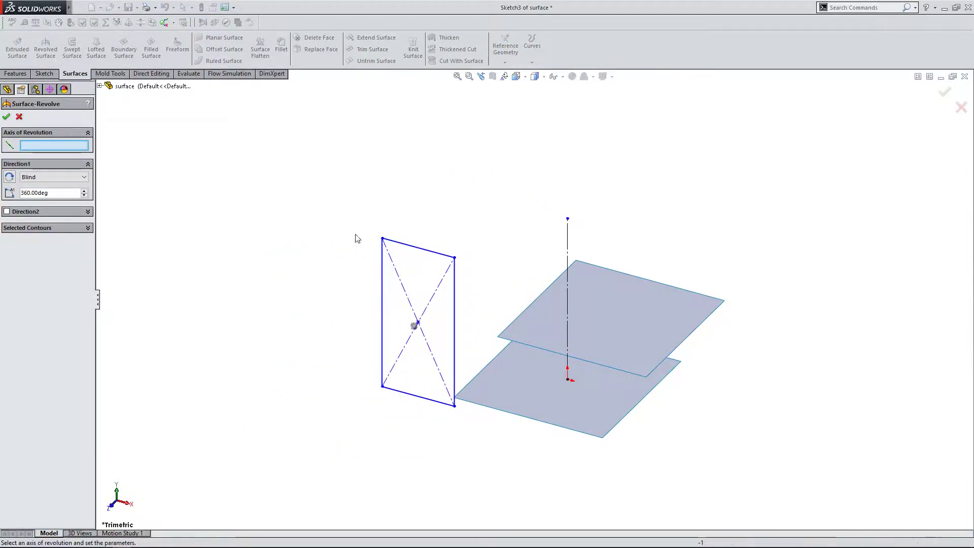
pyautogui.click(567, 254)
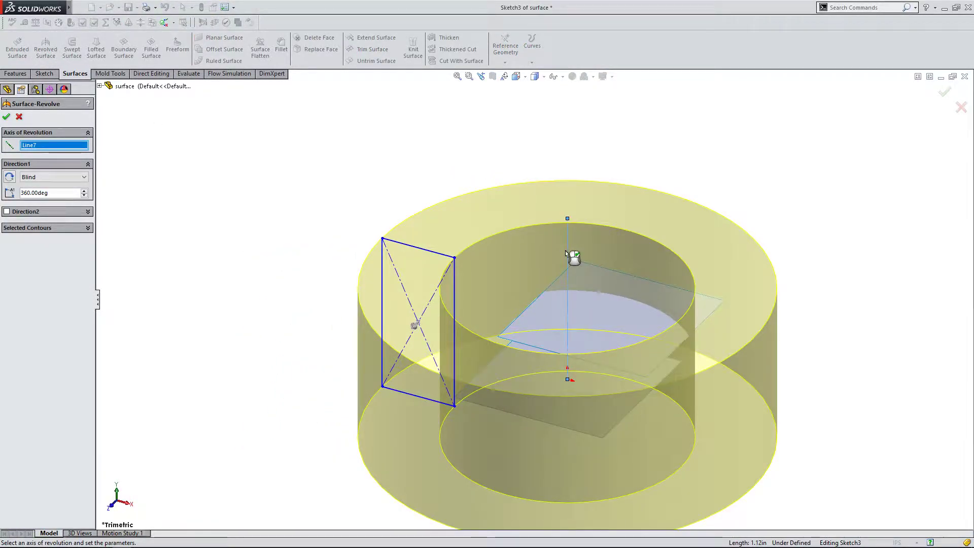
pyautogui.click(75, 227)
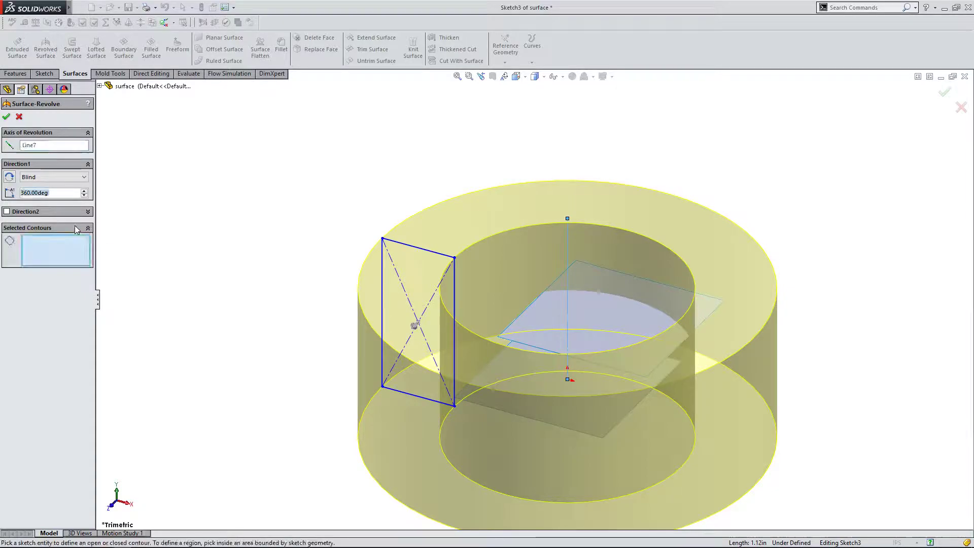
pyautogui.click(434, 252)
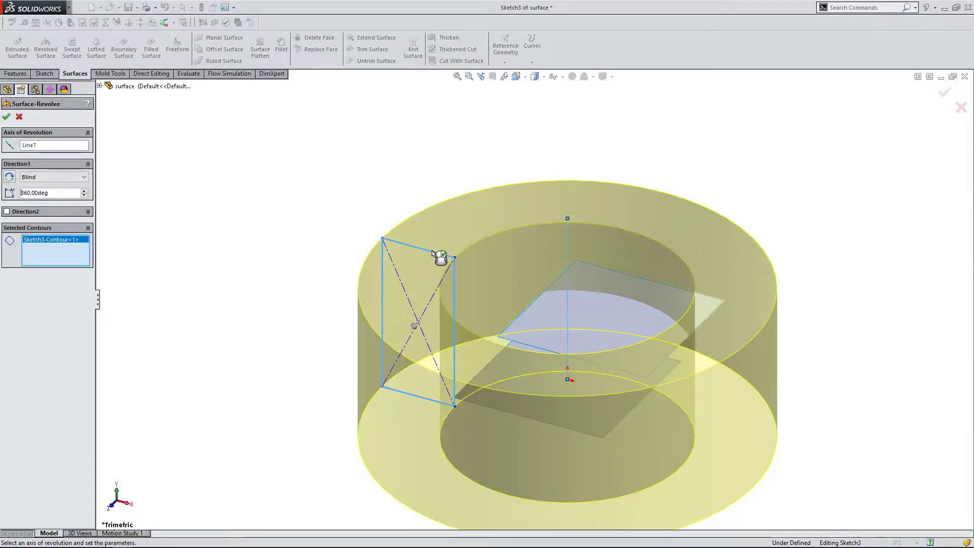
pyautogui.moveTo(311, 257)
pyautogui.mouseDown(button='middle')
pyautogui.moveTo(350, 309)
pyautogui.moveTo(336, 124)
pyautogui.moveTo(369, 361)
pyautogui.moveTo(317, 171)
pyautogui.moveTo(325, 244)
pyautogui.mouseUp(button='middle')
pyautogui.click(8, 118)
pyautogui.moveTo(298, 169); pyautogui.dragTo(536, 284, button='middle')
pyautogui.scroll(4, 705, 289)
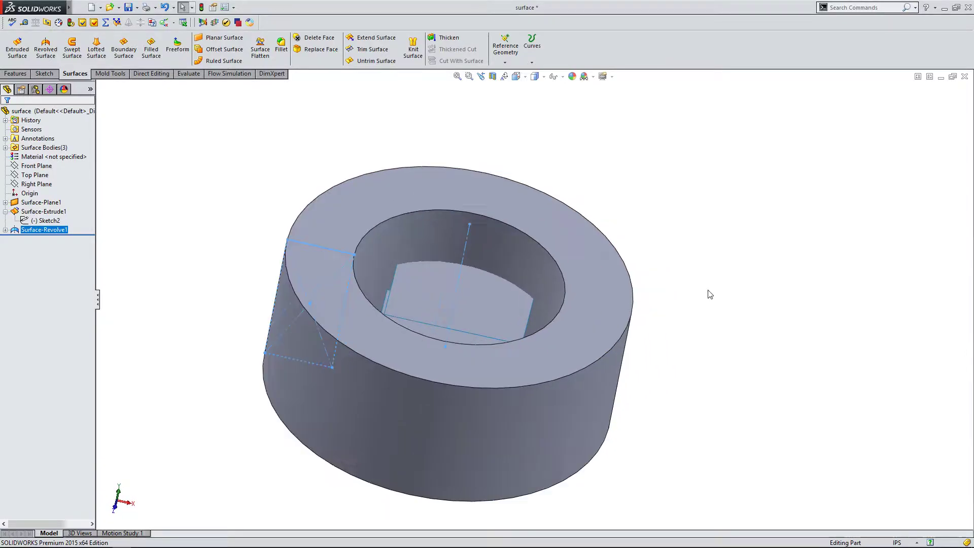
pyautogui.click(504, 76)
pyautogui.moveTo(660, 330); pyautogui.dragTo(561, 218, button='middle')
pyautogui.click(19, 116)
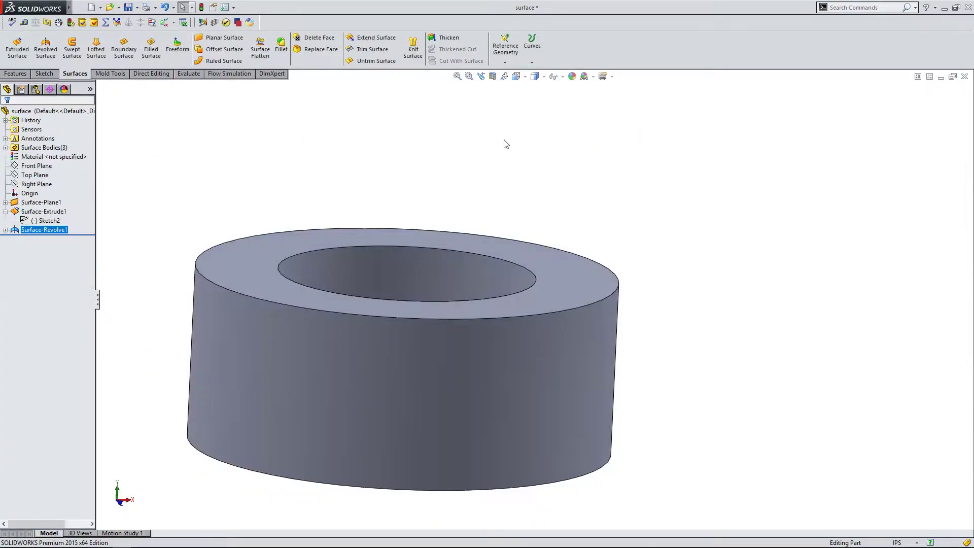
# Apply a Front Plane section view at 0.00in and view the cut ring isometrically.
pyautogui.click(492, 77)
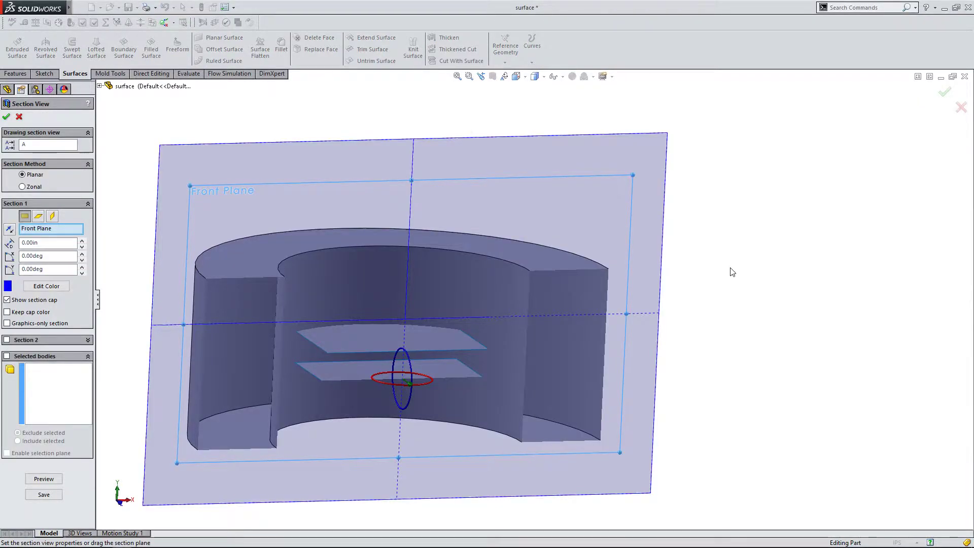
pyautogui.moveTo(728, 271); pyautogui.dragTo(712, 261, button='middle')
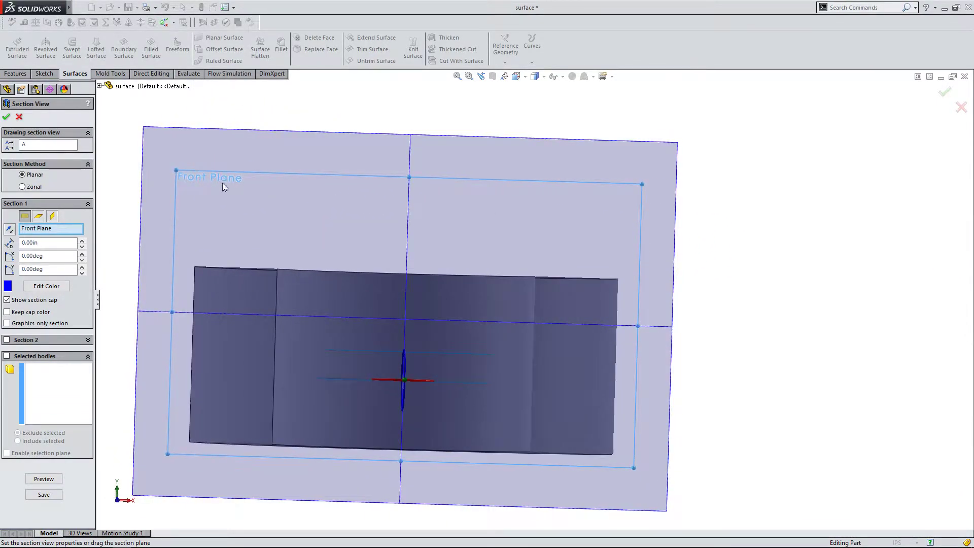
pyautogui.click(7, 120)
pyautogui.moveTo(299, 254); pyautogui.dragTo(403, 244, button='middle')
pyautogui.scroll(-3, 402, 443)
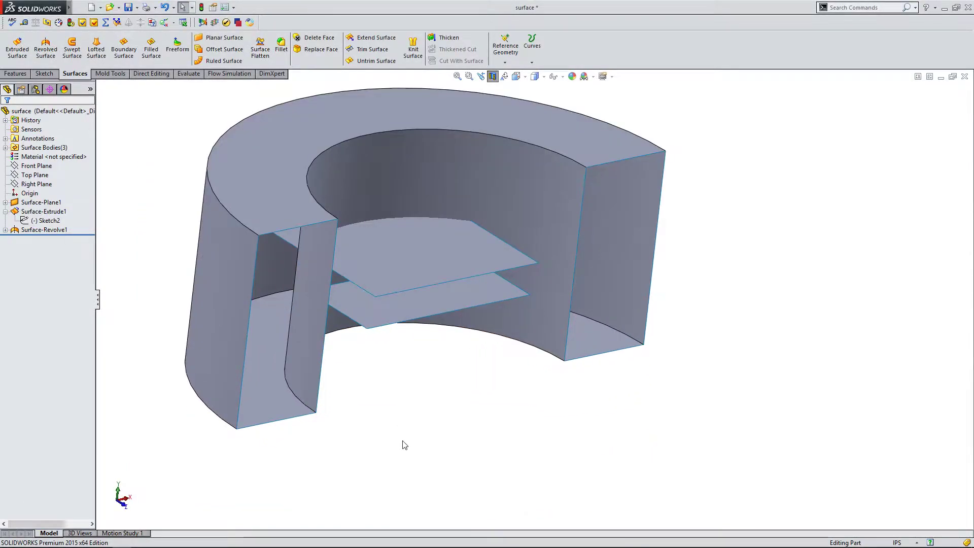
pyautogui.moveTo(402, 443); pyautogui.dragTo(341, 385, button='middle')
pyautogui.scroll(2, 649, 323)
pyautogui.scroll(-2, 689, 293)
pyautogui.moveTo(409, 374); pyautogui.dragTo(489, 398, button='middle')
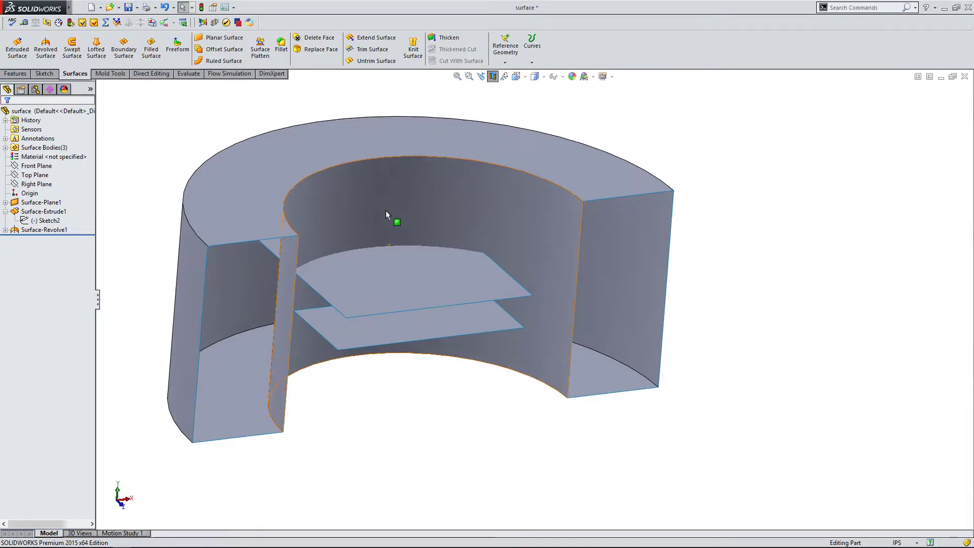
pyautogui.moveTo(428, 420); pyautogui.dragTo(351, 366, button='middle')
pyautogui.scroll(2, 351, 366)
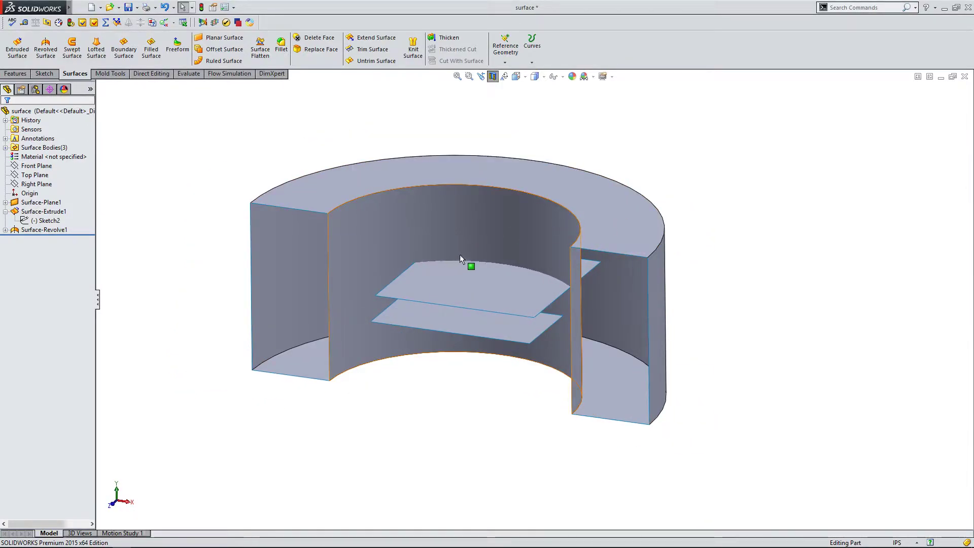
pyautogui.scroll(-2, 459, 253)
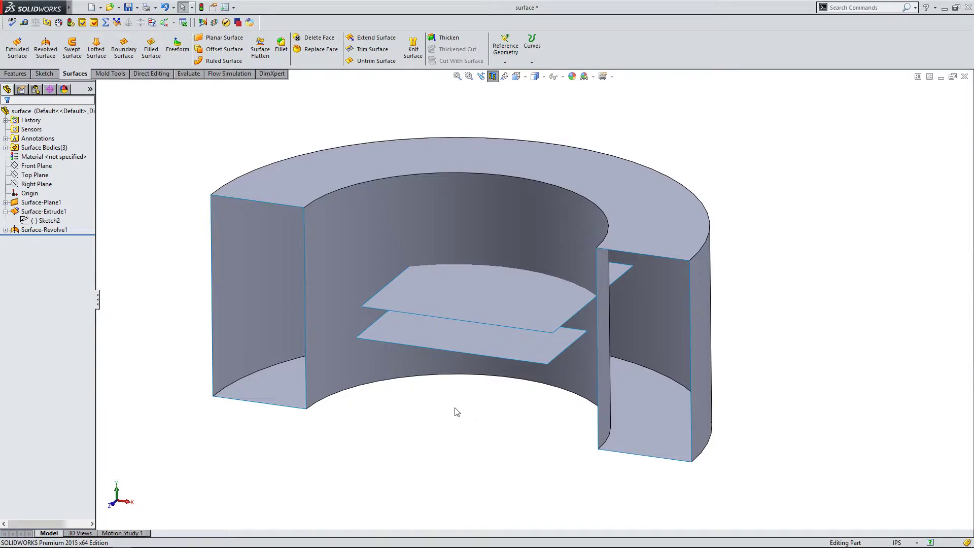
pyautogui.moveTo(459, 428); pyautogui.dragTo(448, 461, button='middle')
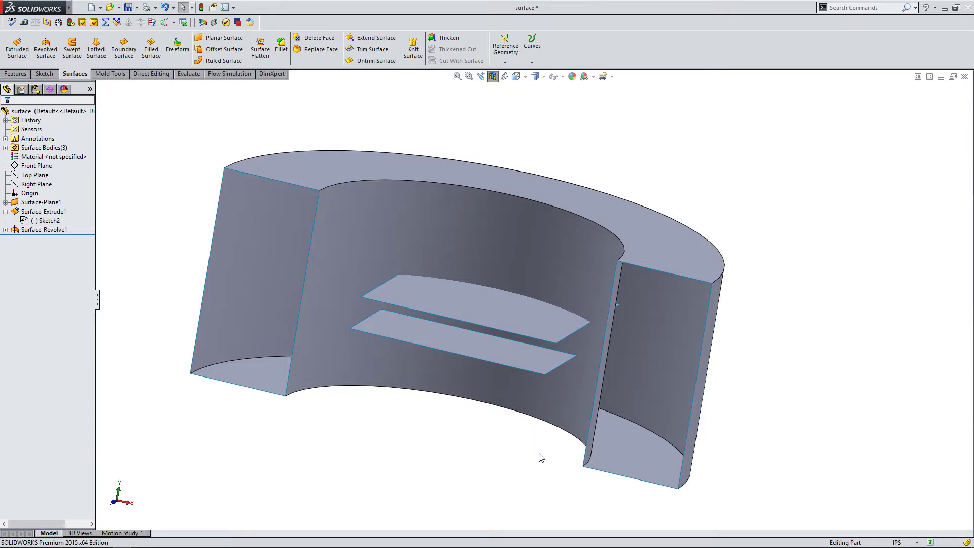
pyautogui.moveTo(529, 461); pyautogui.dragTo(630, 326, button='middle')
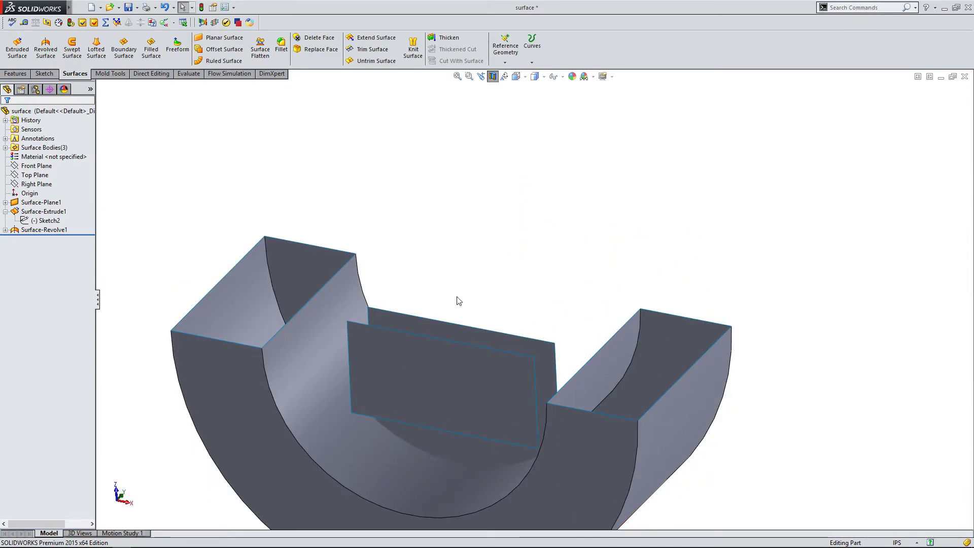
pyautogui.scroll(3, 595, 354)
pyautogui.scroll(-3, 493, 210)
pyautogui.moveTo(494, 210)
pyautogui.mouseDown(button='middle')
pyautogui.moveTo(504, 387)
pyautogui.moveTo(490, 463)
pyautogui.moveTo(500, 229)
pyautogui.moveTo(495, 264)
pyautogui.moveTo(478, 249)
pyautogui.mouseUp(button='middle')
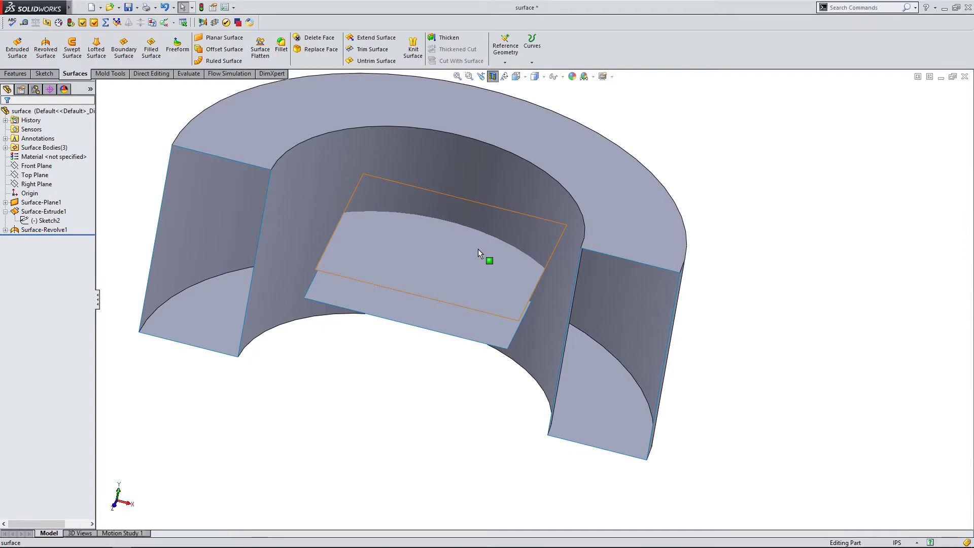
pyautogui.moveTo(471, 244)
pyautogui.mouseDown(button='middle')
pyautogui.moveTo(480, 178)
pyautogui.moveTo(459, 238)
pyautogui.moveTo(422, 208)
pyautogui.moveTo(492, 214)
pyautogui.moveTo(503, 192)
pyautogui.moveTo(507, 282)
pyautogui.mouseUp(button='middle')
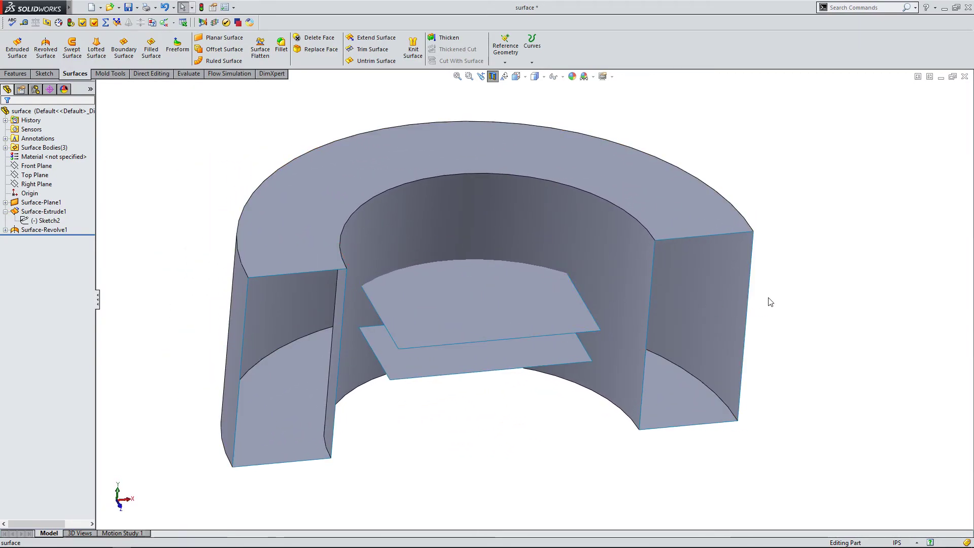